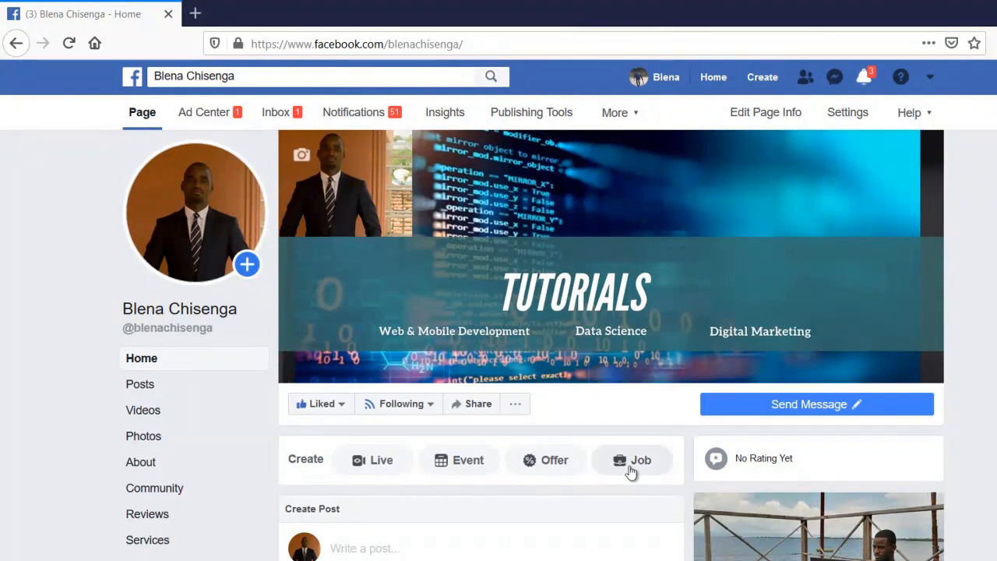
Scroll down the Tutorials page home below the TUTORIALS cover banner
{"action": "scroll", "coordinate": [456, 379], "scroll_direction": "down", "scroll_amount": 2}
Scroll the Page feed to the AN IDEA IS NOT ENOUGH post showing 123 people reached
{"action": "scroll", "coordinate": [457, 367], "scroll_direction": "up", "scroll_amount": 3}
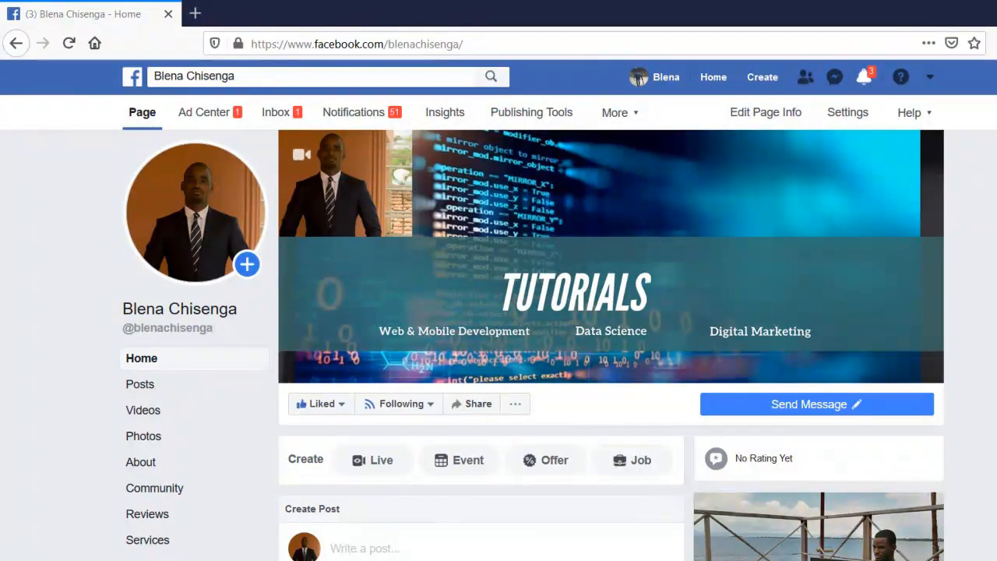
{"action": "scroll", "coordinate": [666, 516], "scroll_direction": "down", "scroll_amount": 3}
{"action": "scroll", "coordinate": [497, 552], "scroll_direction": "down", "scroll_amount": 2}
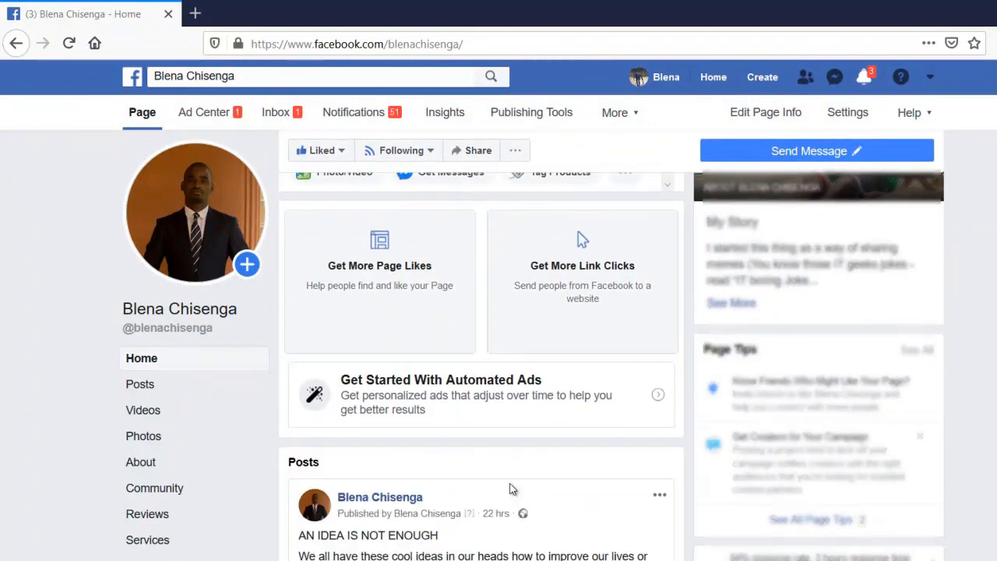
{"action": "scroll", "coordinate": [506, 502], "scroll_direction": "down", "scroll_amount": 2}
{"action": "scroll", "coordinate": [512, 490], "scroll_direction": "down", "scroll_amount": 3}
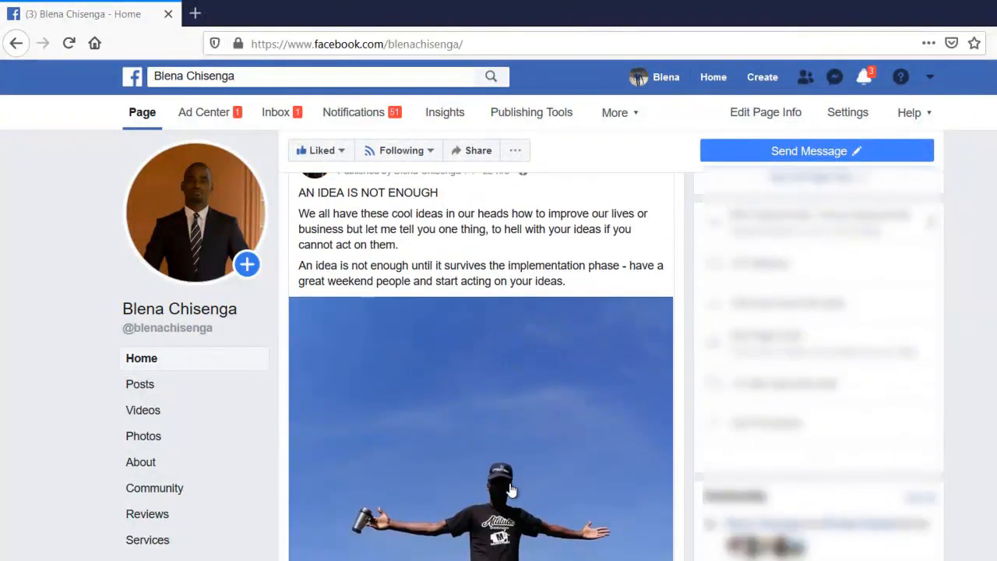
{"action": "scroll", "coordinate": [511, 490], "scroll_direction": "down", "scroll_amount": 3}
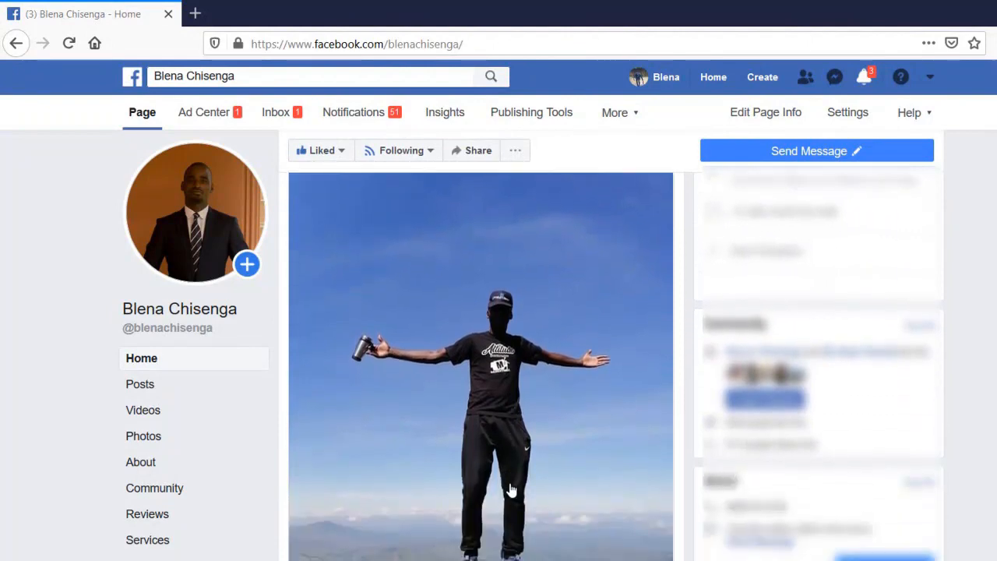
{"action": "scroll", "coordinate": [511, 488], "scroll_direction": "down", "scroll_amount": 1}
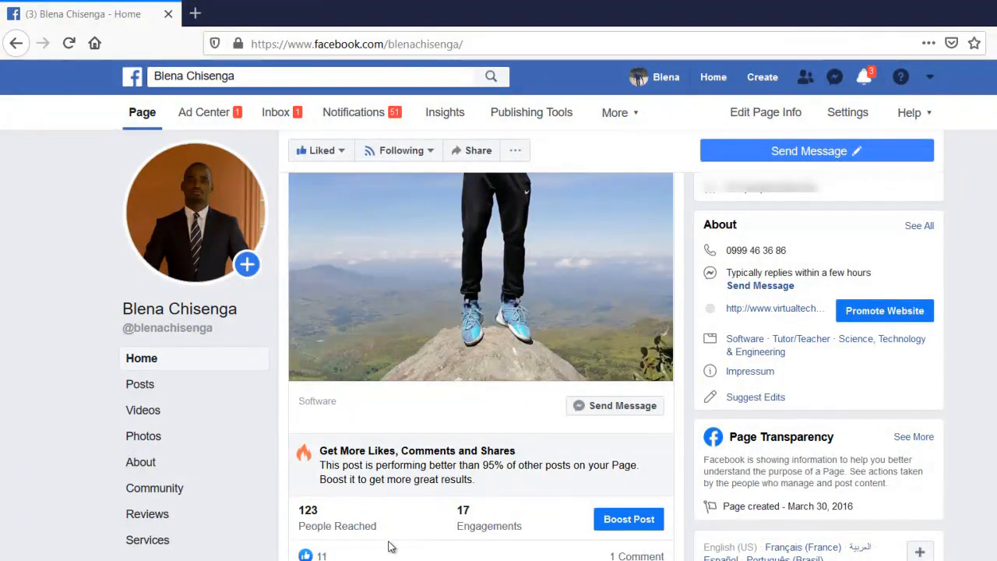
{"action": "scroll", "coordinate": [392, 537], "scroll_direction": "down", "scroll_amount": 5}
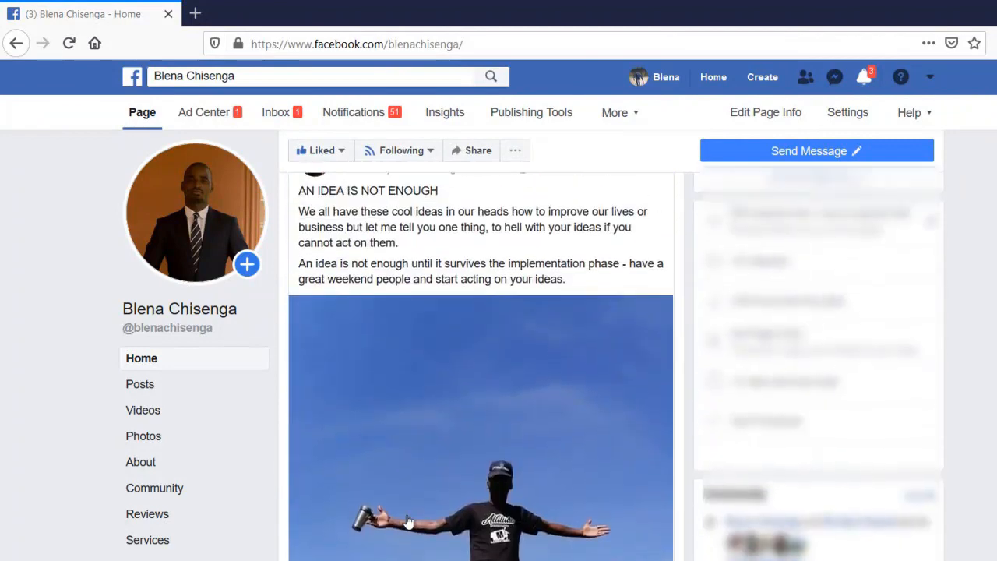
{"action": "scroll", "coordinate": [408, 521], "scroll_direction": "up", "scroll_amount": 2}
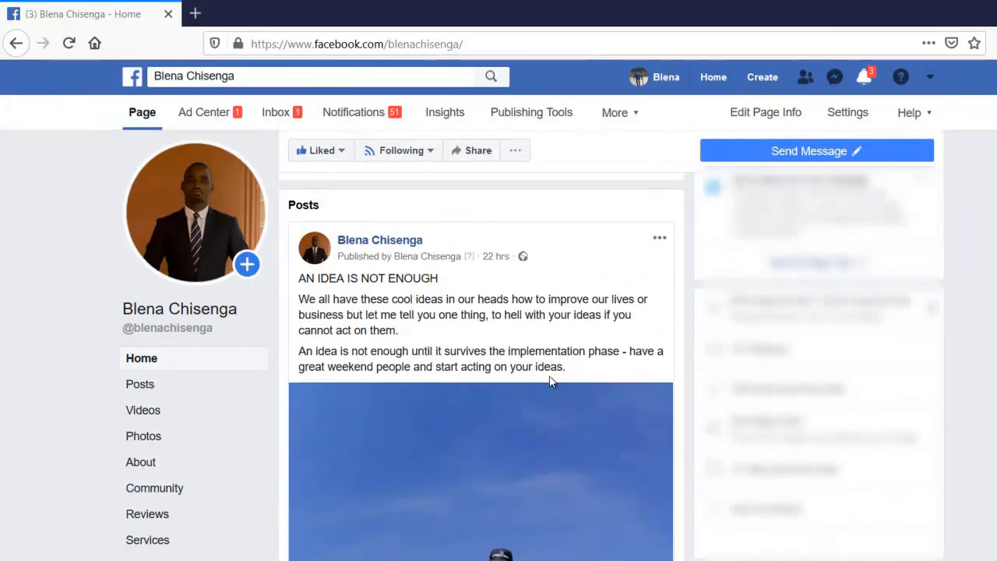
{"action": "scroll", "coordinate": [526, 418], "scroll_direction": "down", "scroll_amount": 4}
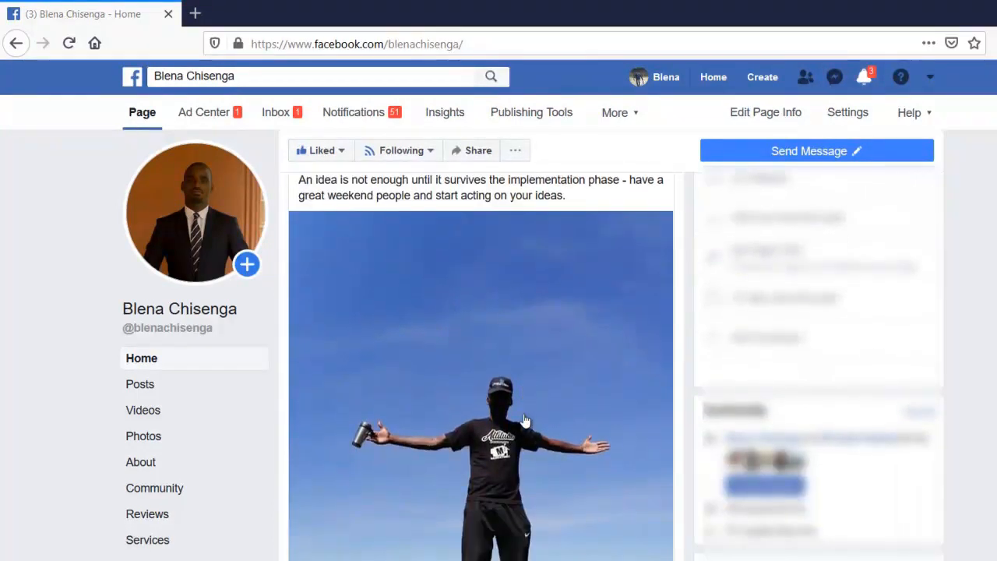
{"action": "scroll", "coordinate": [524, 418], "scroll_direction": "down", "scroll_amount": 2}
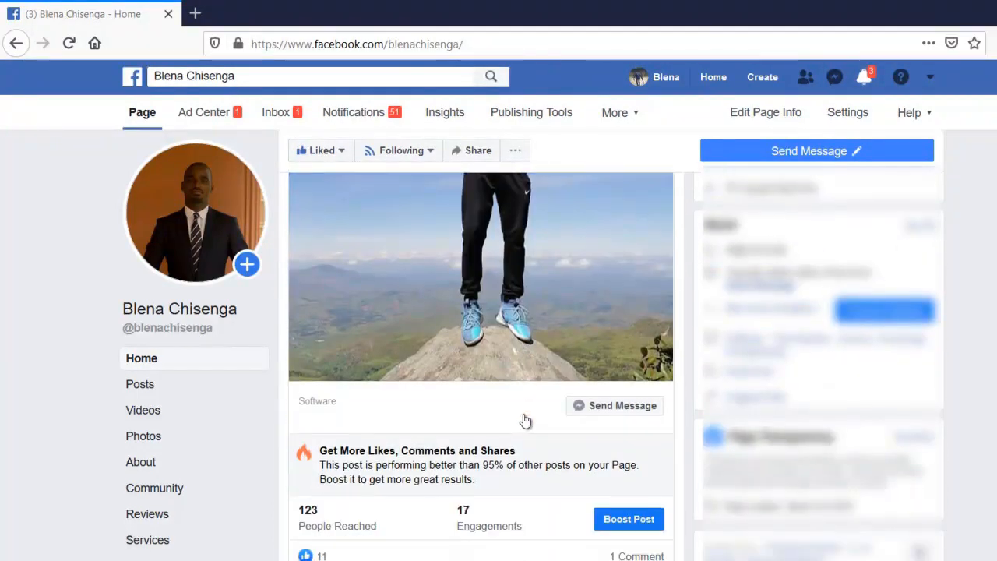
Boost the AN IDEA IS NOT ENOUGH post with the react, comment and share objective
{"action": "left_click", "coordinate": [629, 520]}
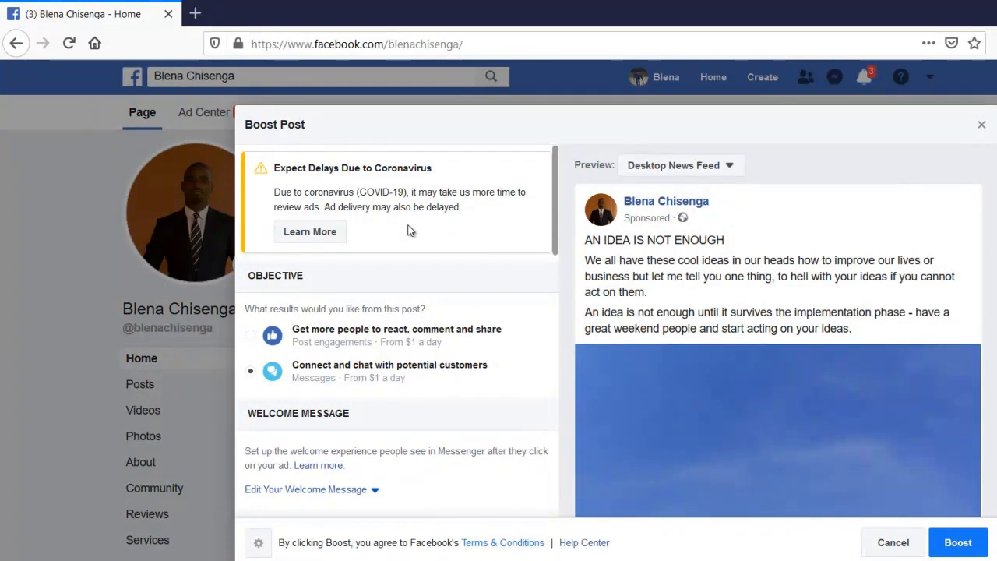
{"action": "scroll", "coordinate": [412, 229], "scroll_direction": "down", "scroll_amount": 2}
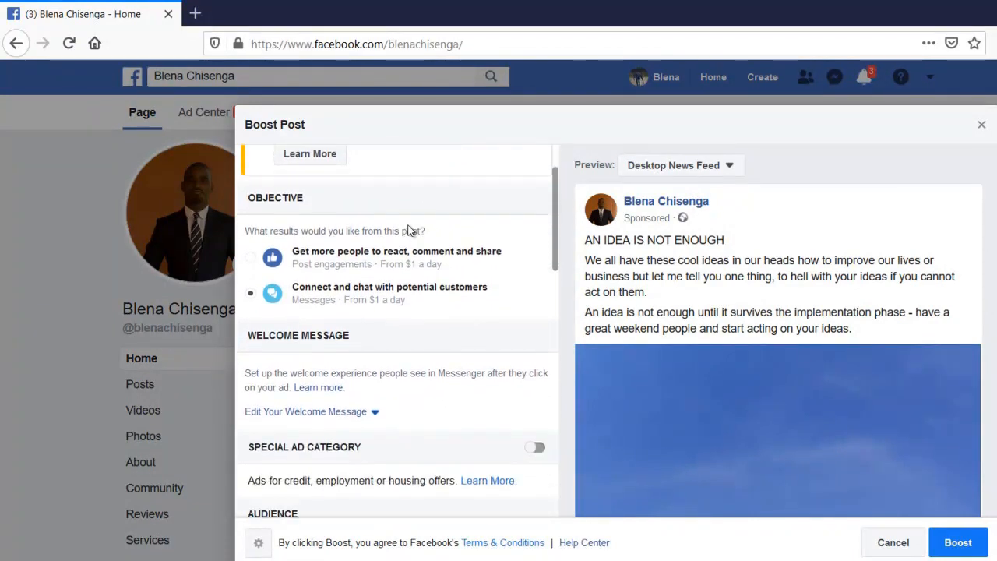
{"action": "scroll", "coordinate": [407, 230], "scroll_direction": "up", "scroll_amount": 2}
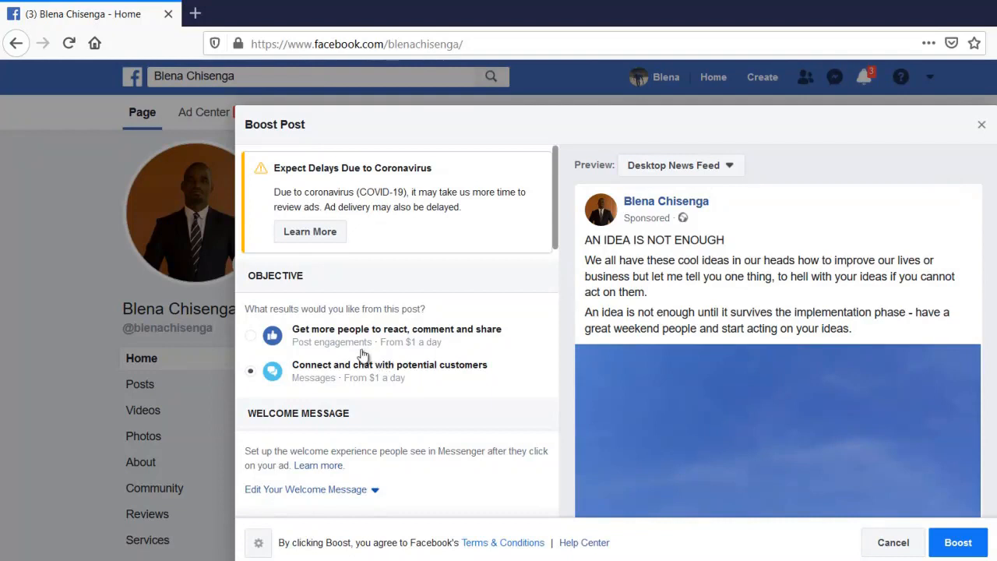
{"action": "left_click", "coordinate": [250, 337]}
{"action": "scroll", "coordinate": [370, 375], "scroll_direction": "down", "scroll_amount": 2}
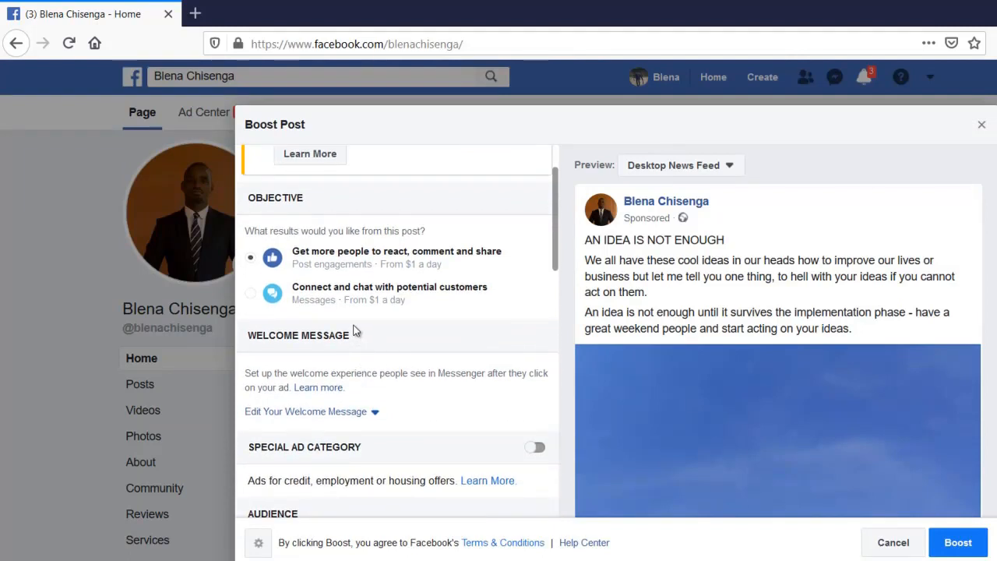
{"action": "scroll", "coordinate": [355, 331], "scroll_direction": "down", "scroll_amount": 3}
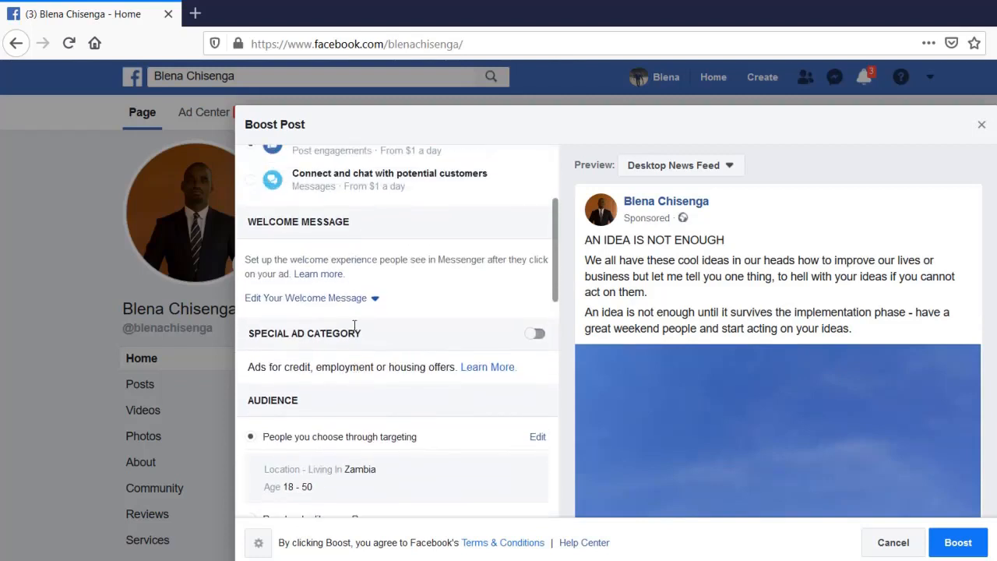
{"action": "scroll", "coordinate": [355, 327], "scroll_direction": "up", "scroll_amount": 1}
{"action": "scroll", "coordinate": [351, 350], "scroll_direction": "down", "scroll_amount": 4}
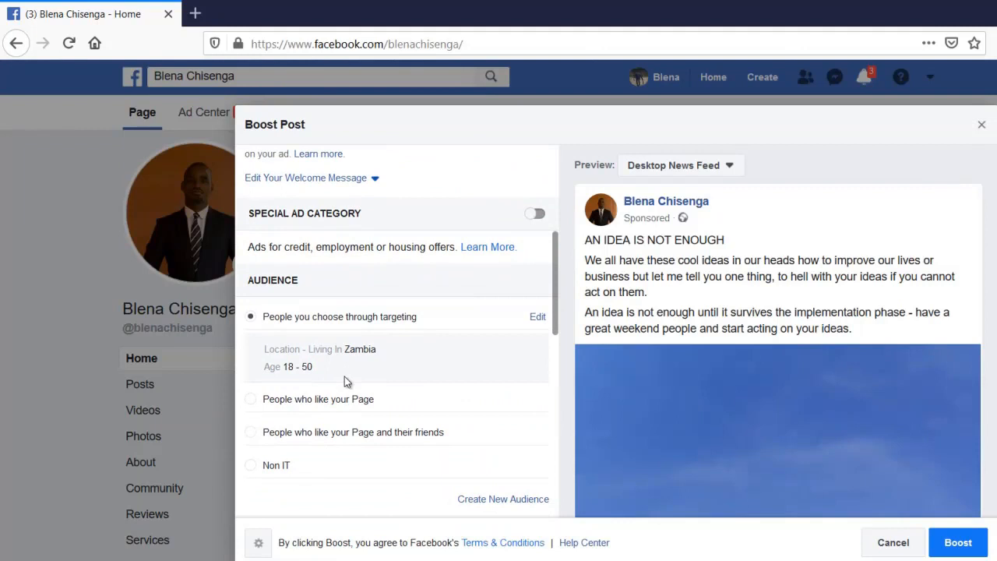
{"action": "scroll", "coordinate": [344, 381], "scroll_direction": "up", "scroll_amount": 2}
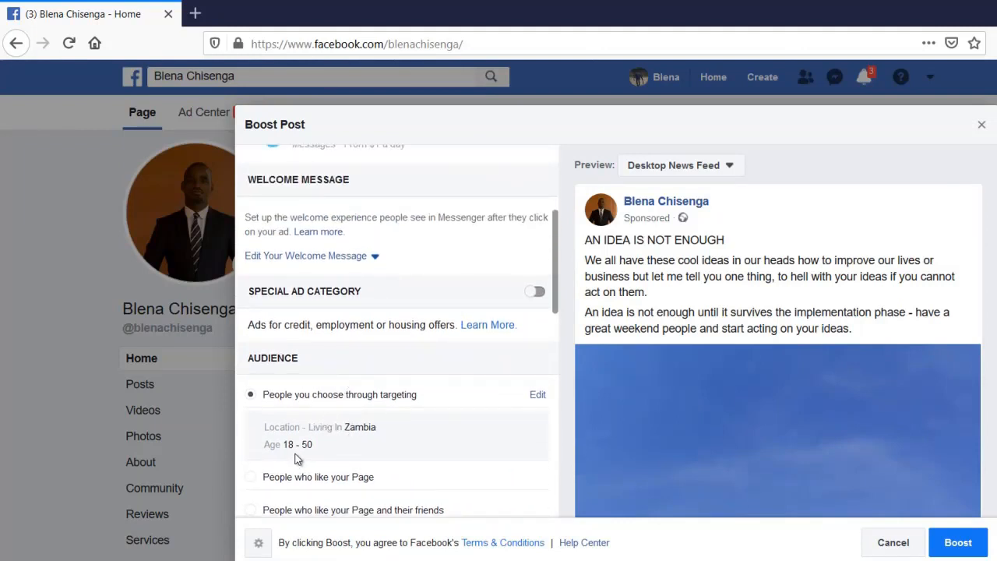
Replace Zambia with Algeria (Country) as the audience's target location
{"action": "left_click", "coordinate": [536, 396]}
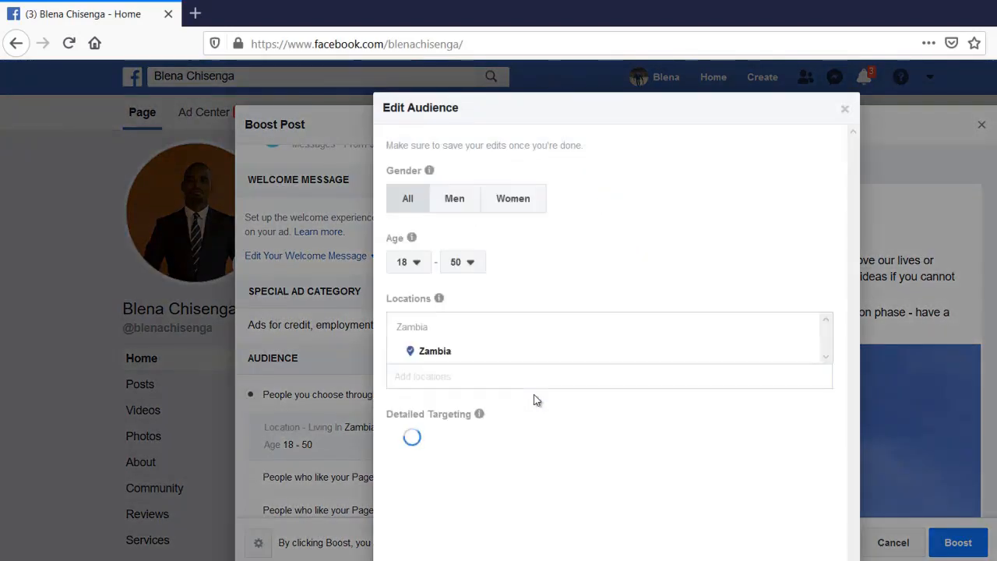
{"action": "left_click", "coordinate": [803, 353]}
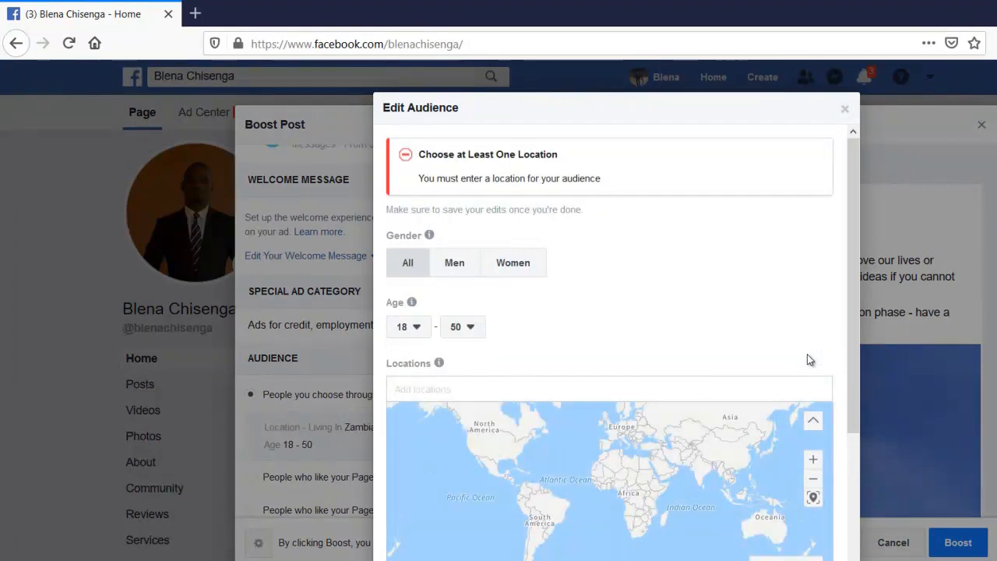
{"action": "left_click", "coordinate": [491, 389]}
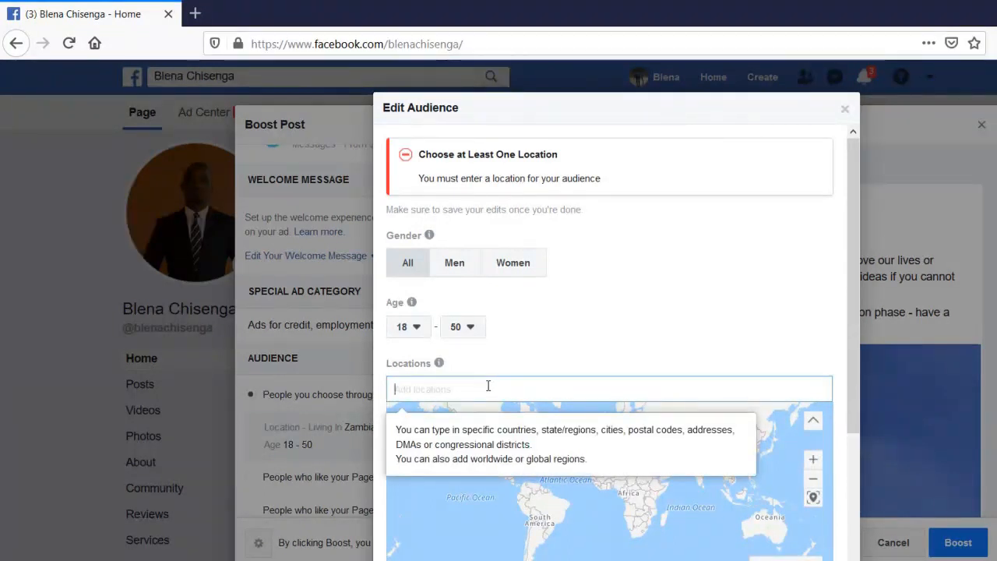
{"action": "type", "text": "aler"}
{"action": "key", "text": "BackSpace"}
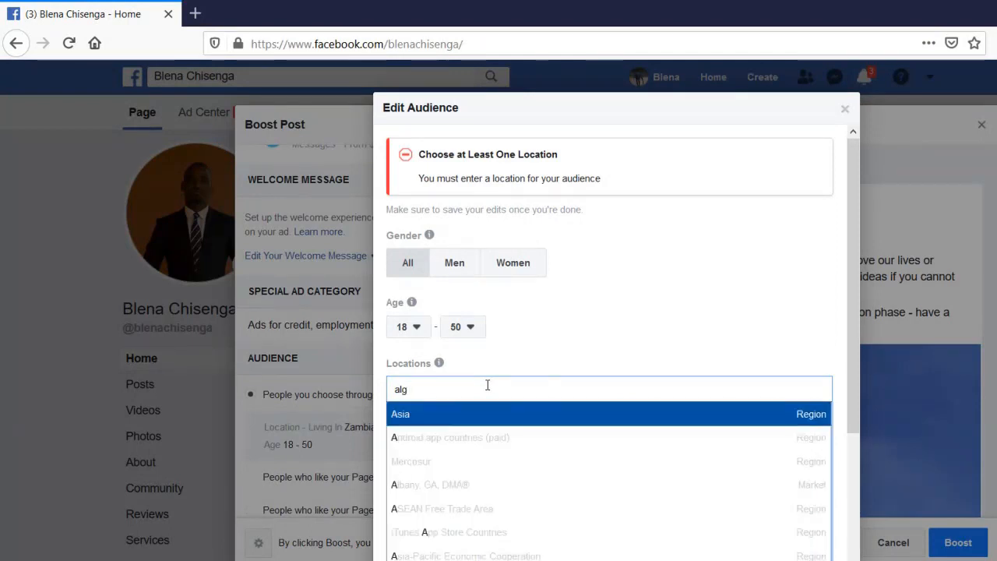
{"action": "type", "text": "e"}
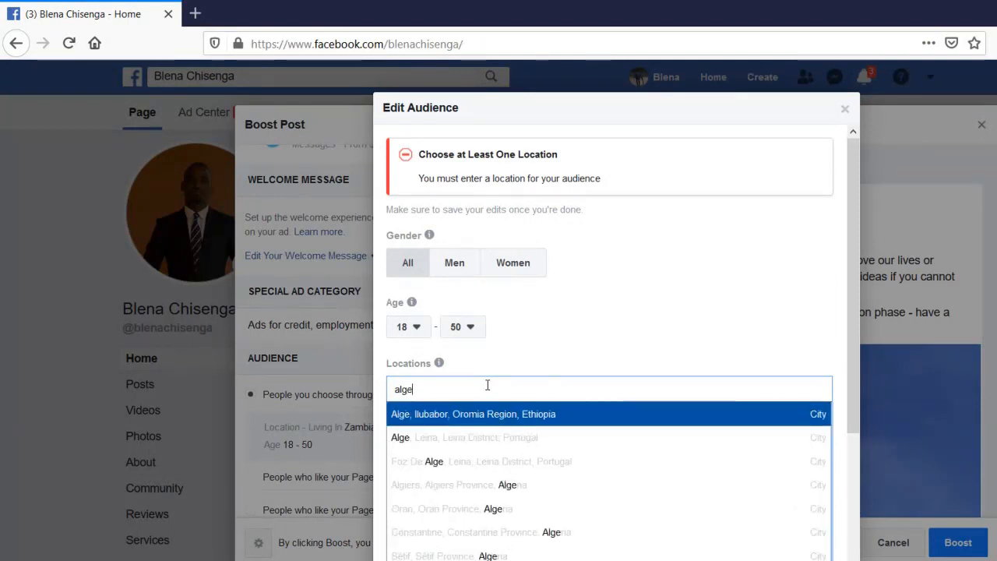
{"action": "type", "text": "ri"}
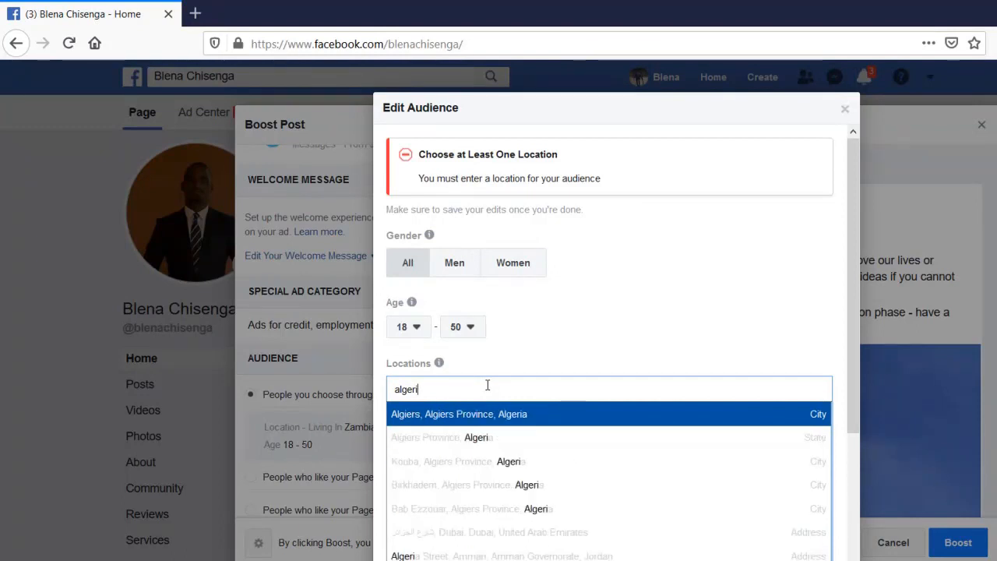
{"action": "key", "text": "Down"}
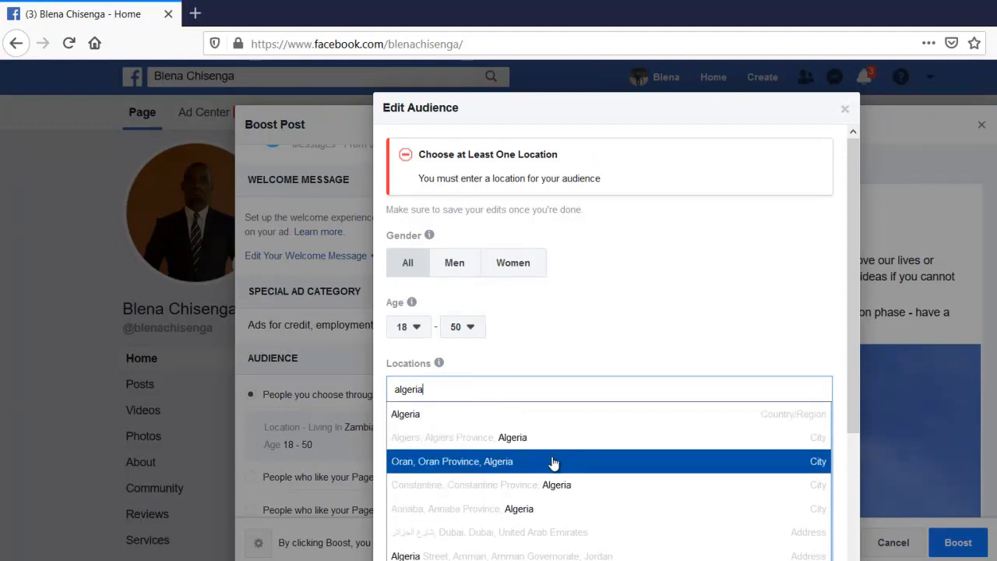
{"action": "left_click", "coordinate": [529, 415]}
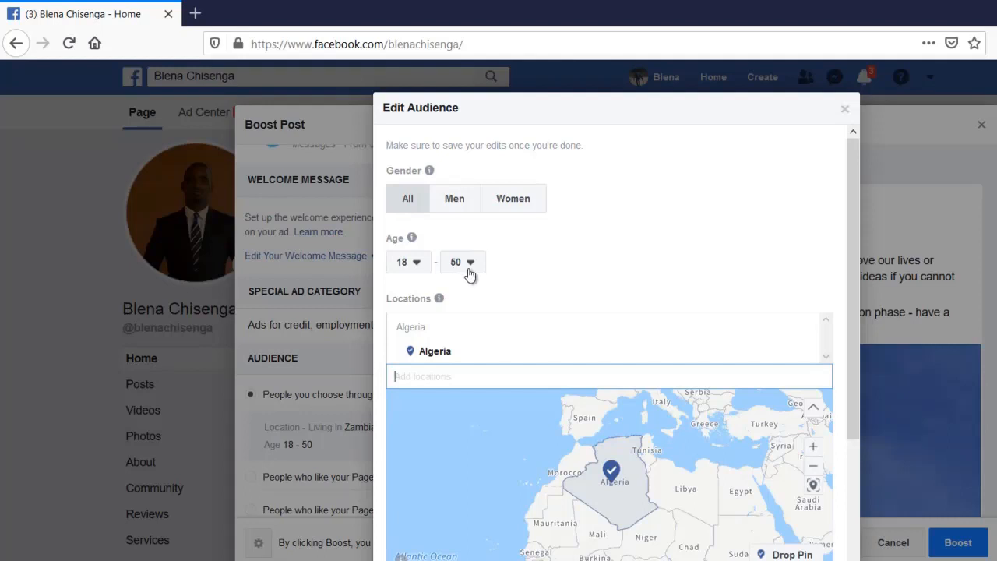
Set the audience's maximum age to 40
{"action": "left_click", "coordinate": [468, 266]}
{"action": "scroll", "coordinate": [466, 366], "scroll_direction": "up", "scroll_amount": 2}
{"action": "scroll", "coordinate": [463, 368], "scroll_direction": "up", "scroll_amount": 1}
{"action": "left_click", "coordinate": [463, 355]}
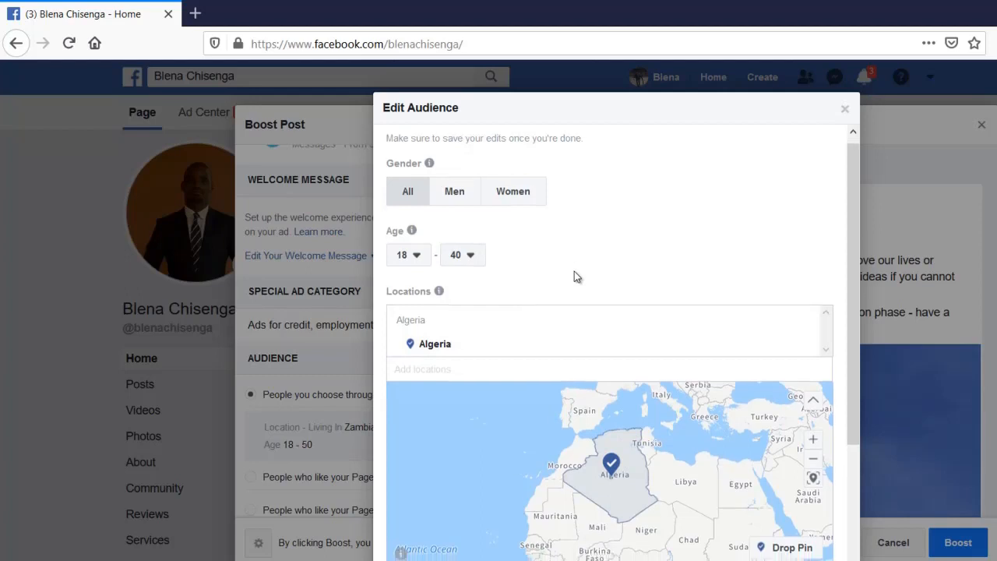
{"action": "scroll", "coordinate": [574, 277], "scroll_direction": "down", "scroll_amount": 3}
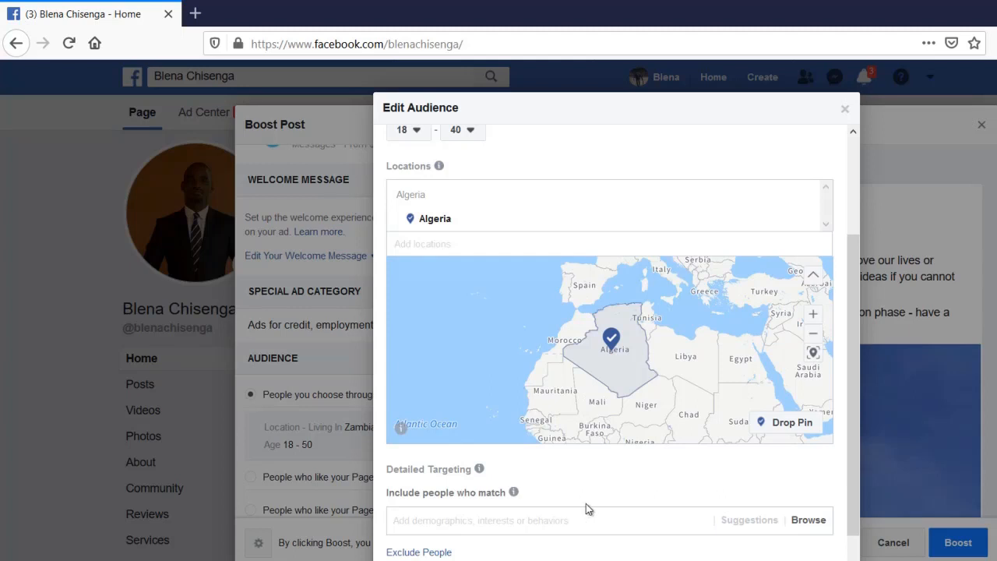
{"action": "scroll", "coordinate": [592, 505], "scroll_direction": "down", "scroll_amount": 1}
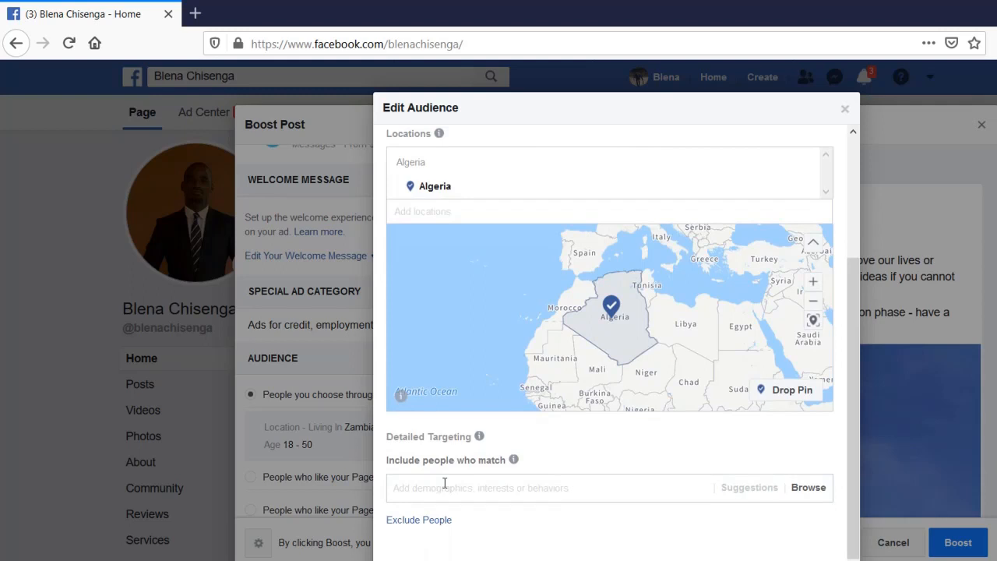
Add Music as a detailed-targeting interest, then remove it again
{"action": "left_click", "coordinate": [445, 485]}
{"action": "type", "text": "mus"}
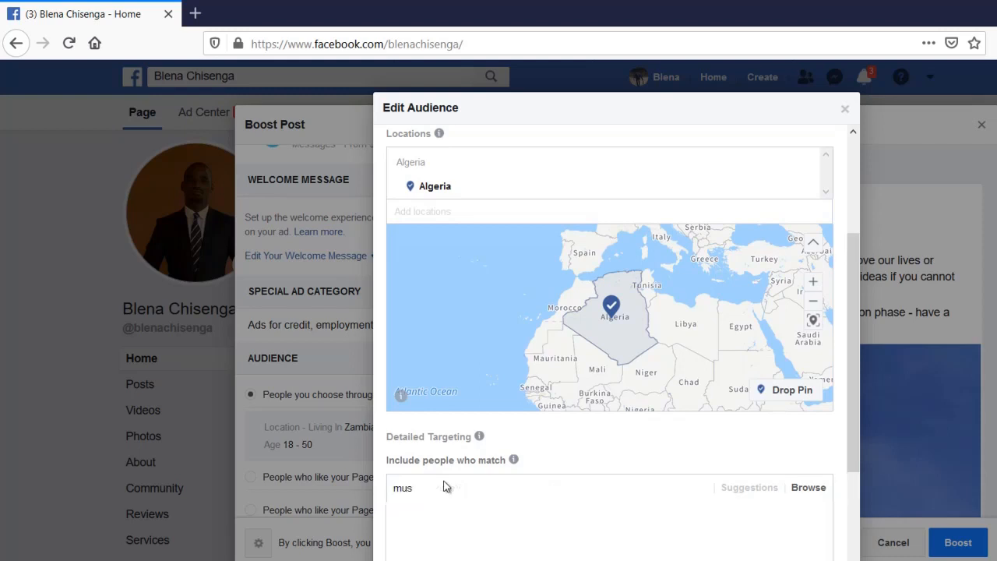
{"action": "type", "text": "i"}
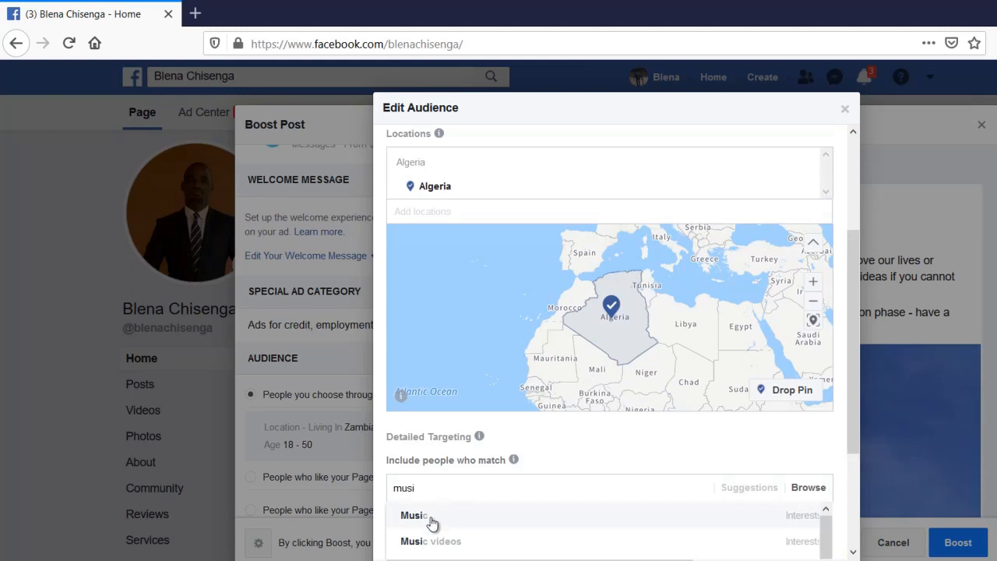
{"action": "left_click", "coordinate": [433, 521]}
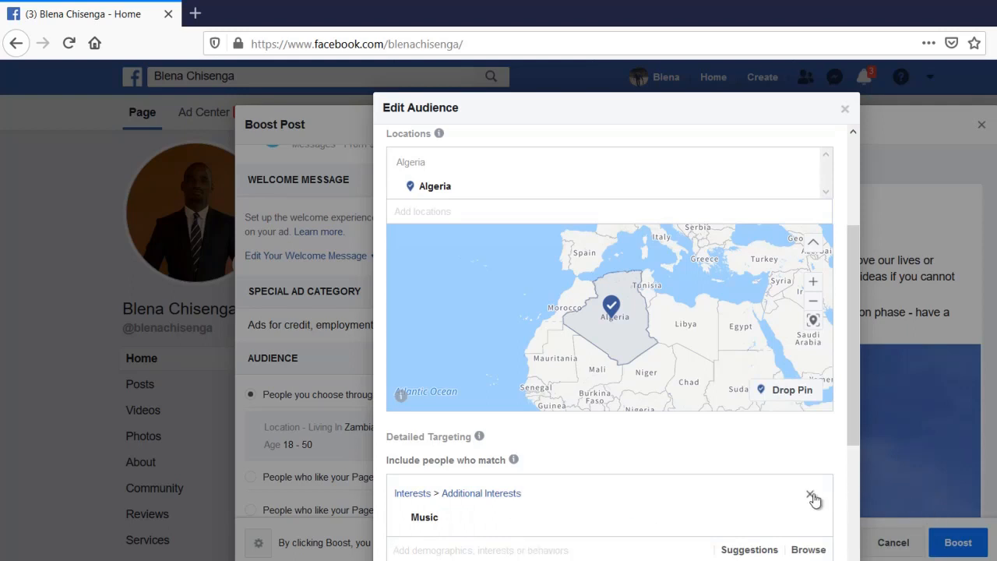
{"action": "left_click", "coordinate": [811, 496]}
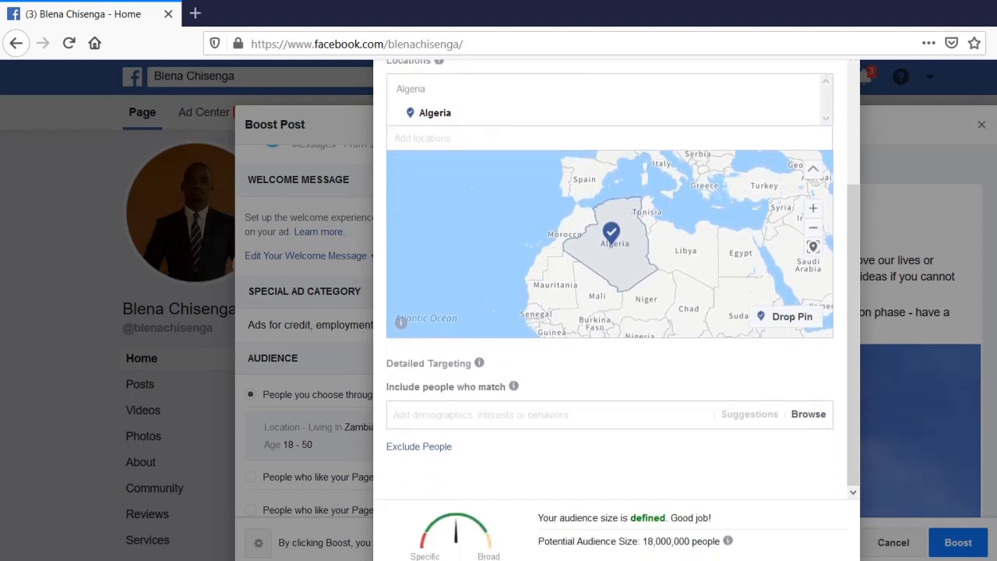
Save the Algeria 18–40 audience and scroll down to Automatic Placements
{"action": "left_click", "coordinate": [830, 559]}
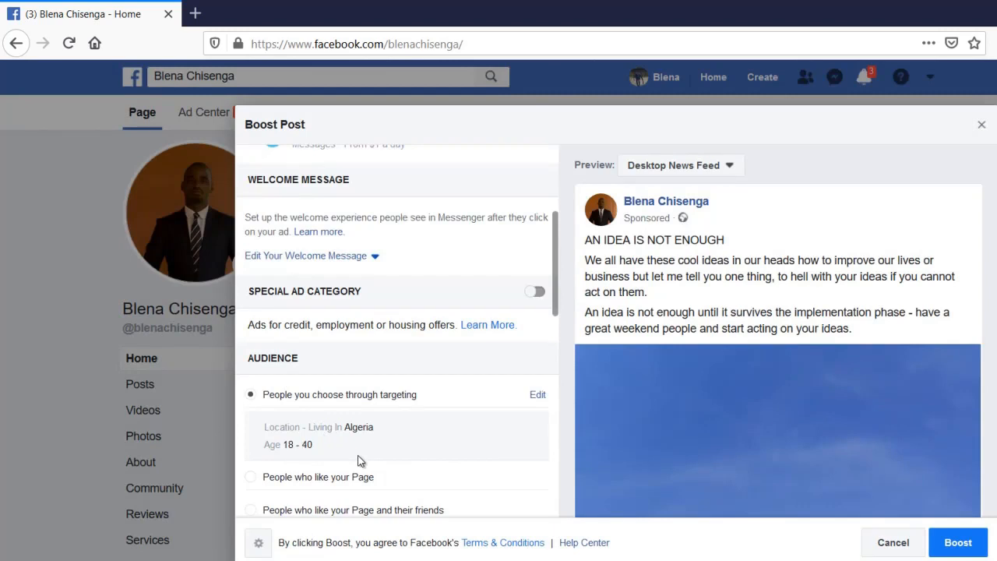
{"action": "scroll", "coordinate": [359, 461], "scroll_direction": "down", "scroll_amount": 2}
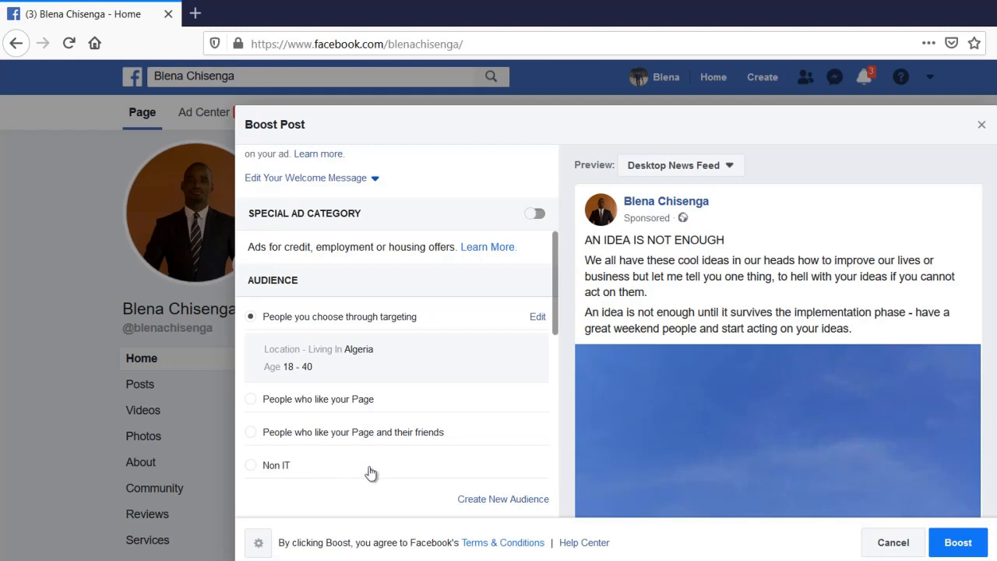
{"action": "scroll", "coordinate": [425, 390], "scroll_direction": "down", "scroll_amount": 1}
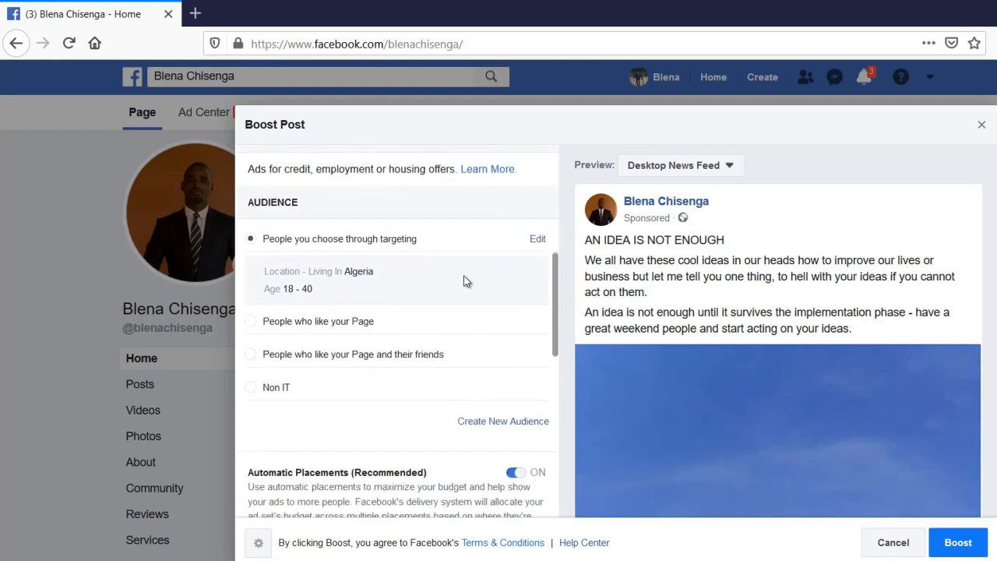
{"action": "scroll", "coordinate": [466, 281], "scroll_direction": "down", "scroll_amount": 1}
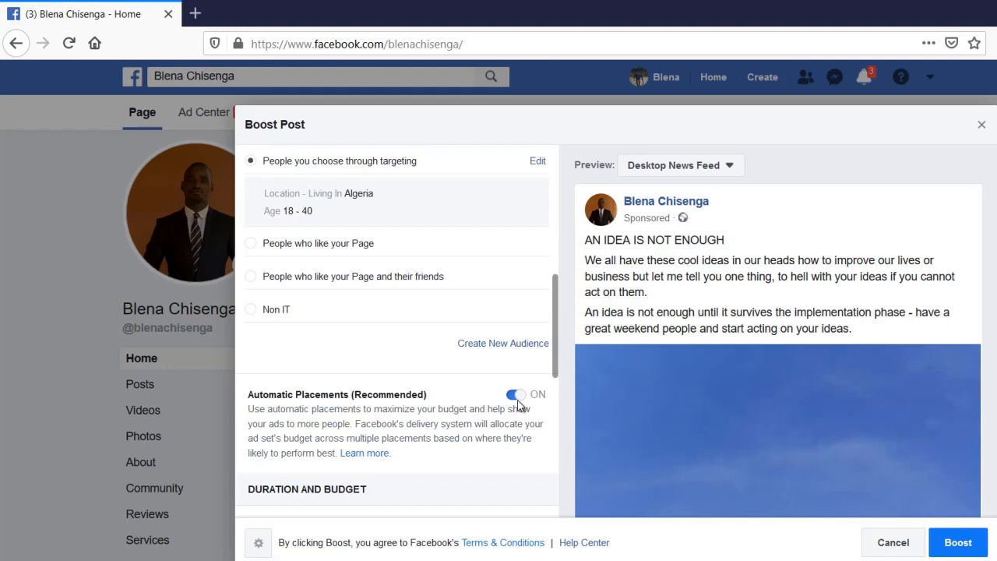
{"action": "scroll", "coordinate": [518, 404], "scroll_direction": "down", "scroll_amount": 2}
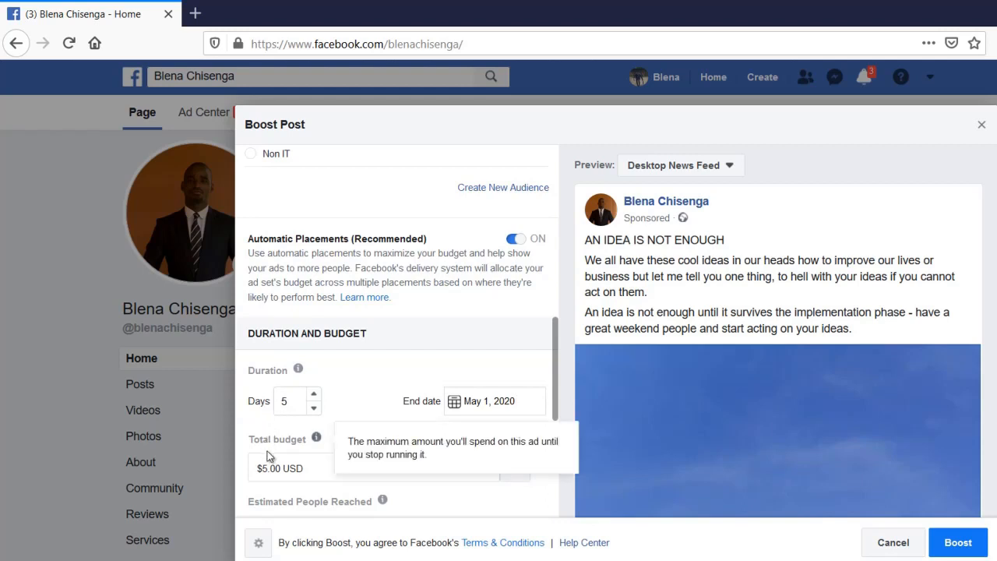
{"action": "scroll", "coordinate": [406, 355], "scroll_direction": "down", "scroll_amount": 1}
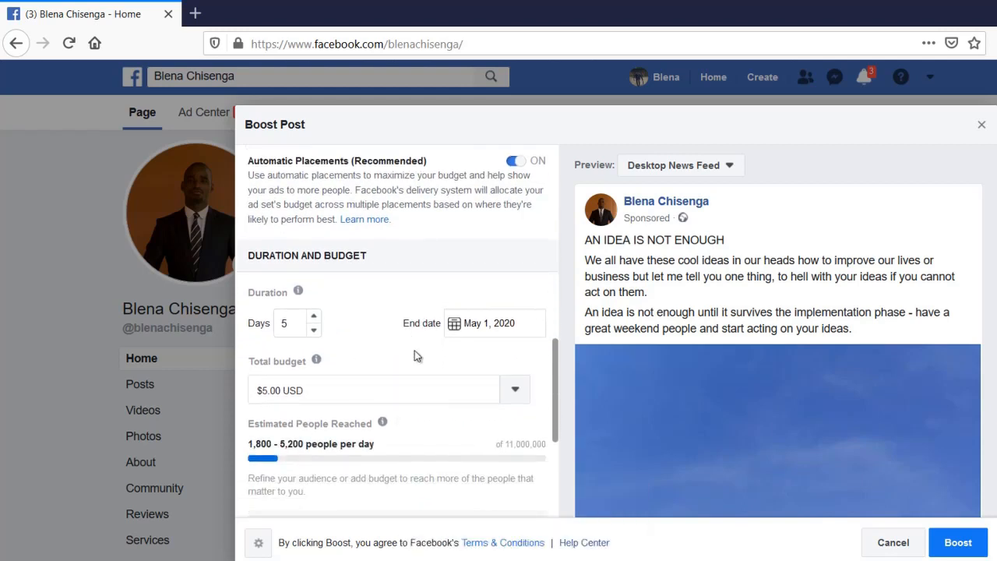
{"action": "scroll", "coordinate": [501, 330], "scroll_direction": "down", "scroll_amount": 1}
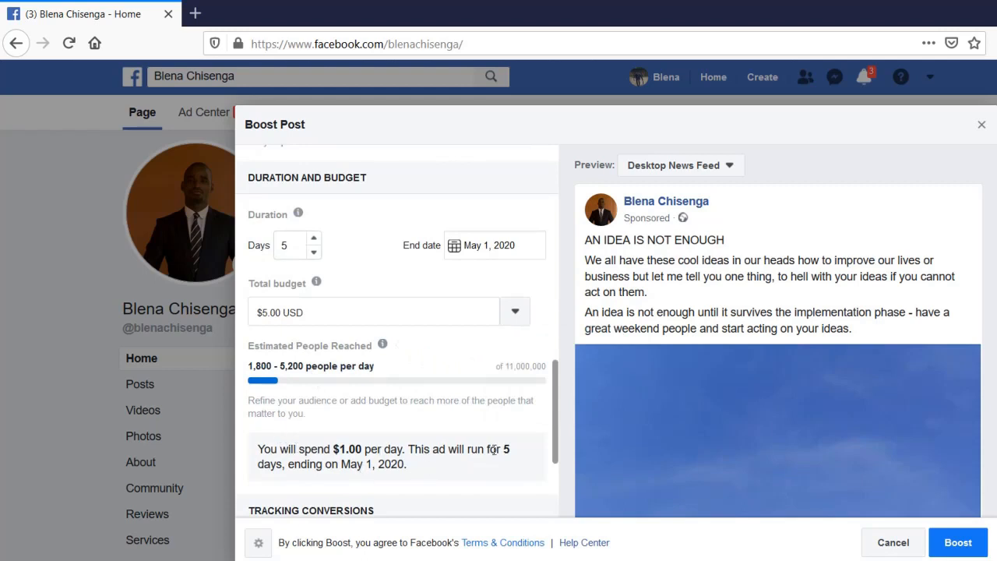
{"action": "left_click", "coordinate": [266, 312]}
{"action": "key", "text": "BackSpace"}
{"action": "type", "text": "20"}
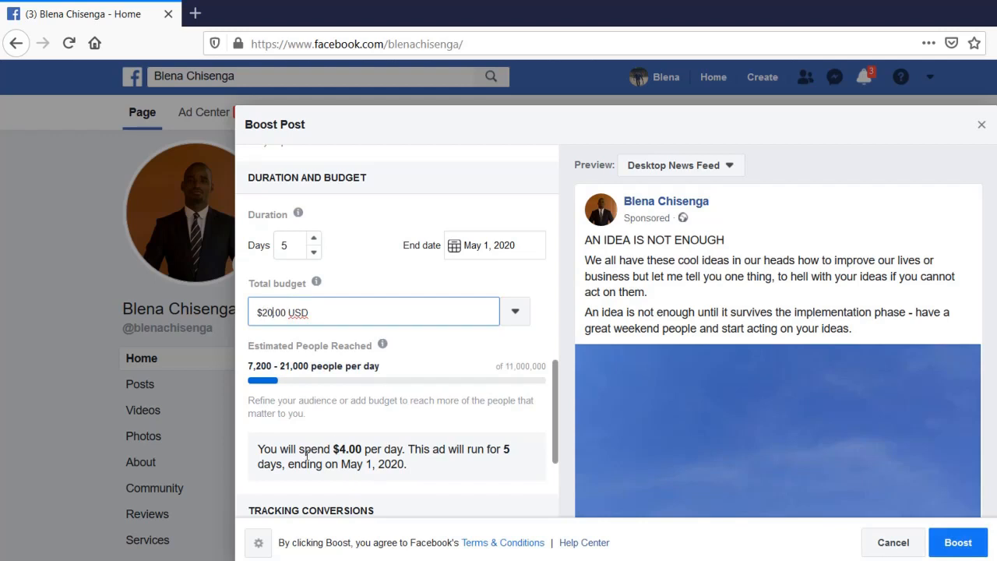
{"action": "left_click", "coordinate": [314, 239]}
{"action": "left_click", "coordinate": [314, 239]}
{"action": "left_click", "coordinate": [314, 239]}
{"action": "left_click", "coordinate": [315, 239]}
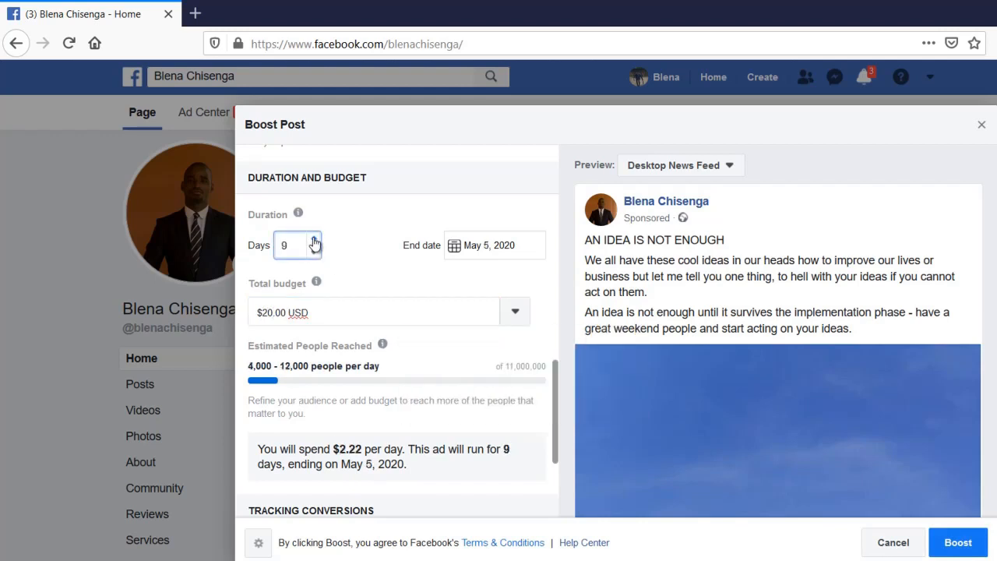
{"action": "left_click", "coordinate": [314, 239]}
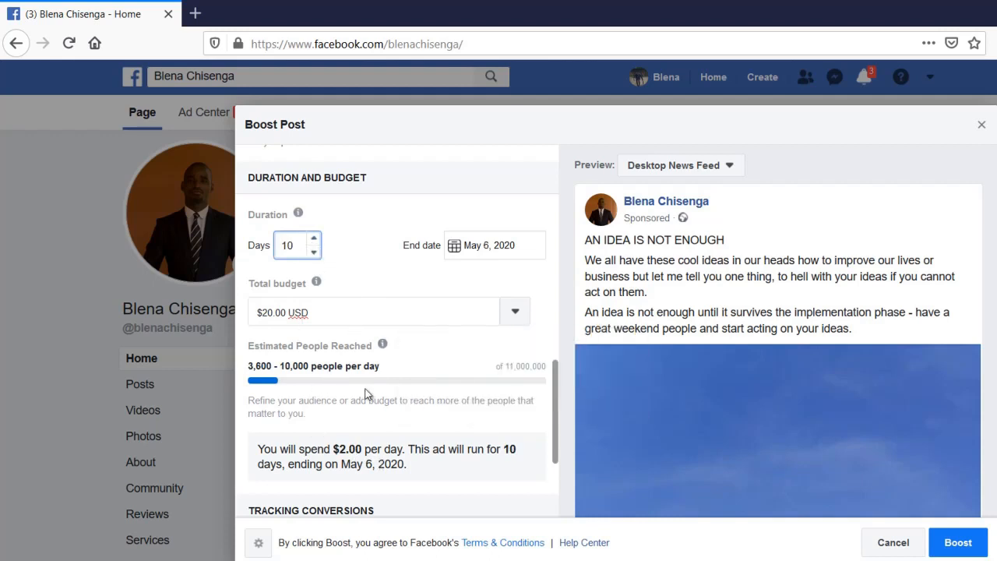
{"action": "left_click", "coordinate": [314, 252]}
{"action": "left_click", "coordinate": [314, 252]}
{"action": "left_click", "coordinate": [314, 252]}
{"action": "left_click", "coordinate": [314, 251]}
{"action": "left_click", "coordinate": [314, 252]}
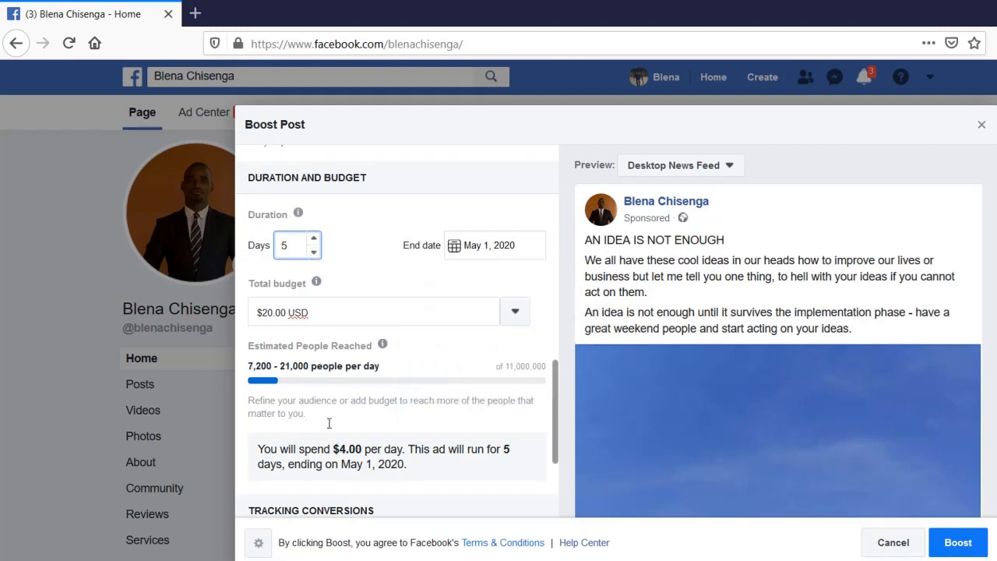
{"action": "left_click", "coordinate": [313, 251]}
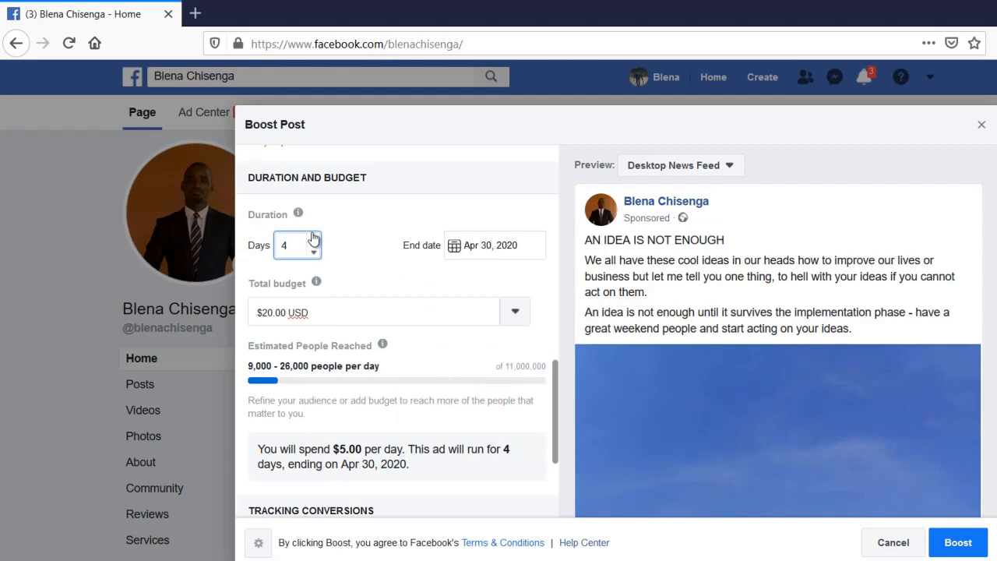
{"action": "left_click", "coordinate": [315, 240]}
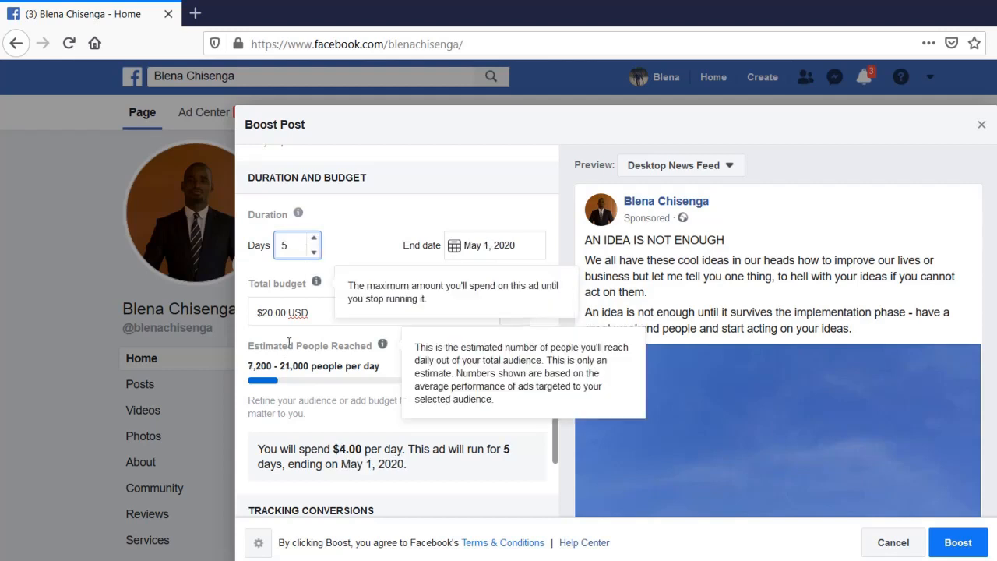
{"action": "left_click", "coordinate": [268, 312]}
{"action": "double_click", "coordinate": [266, 313]}
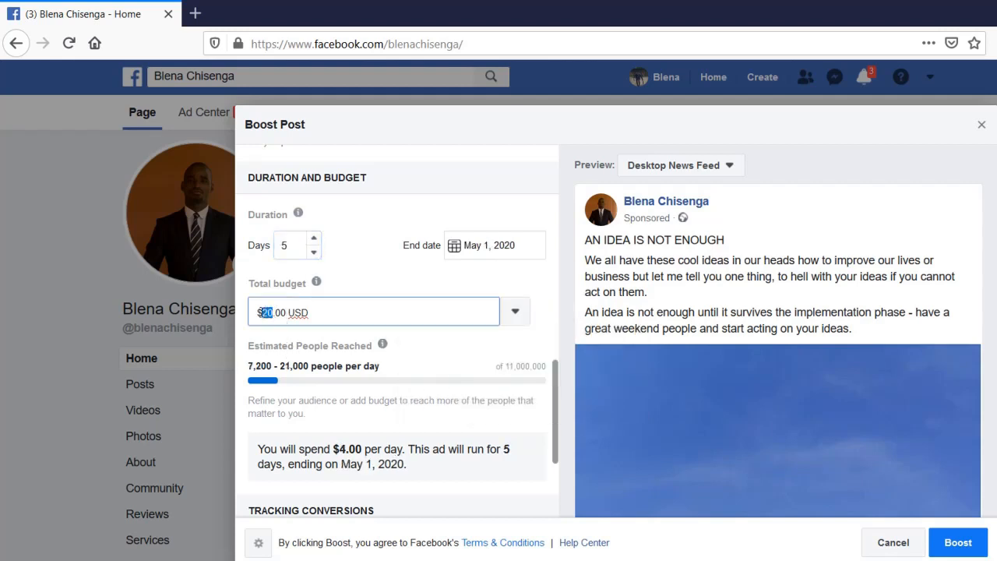
{"action": "type", "text": "5"}
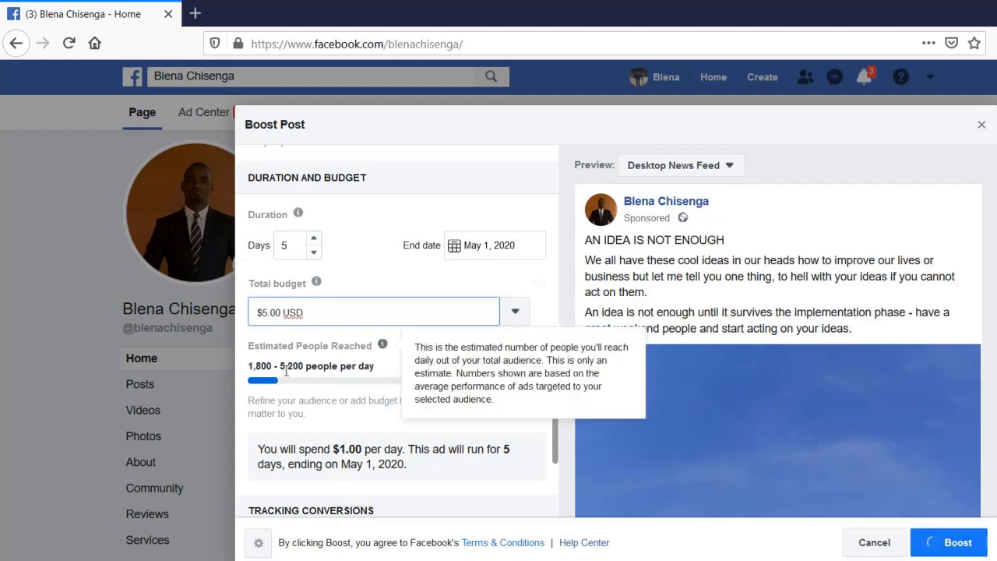
Scroll the Boost Post panel down to the Payment section
{"action": "scroll", "coordinate": [501, 323], "scroll_direction": "down", "scroll_amount": 2}
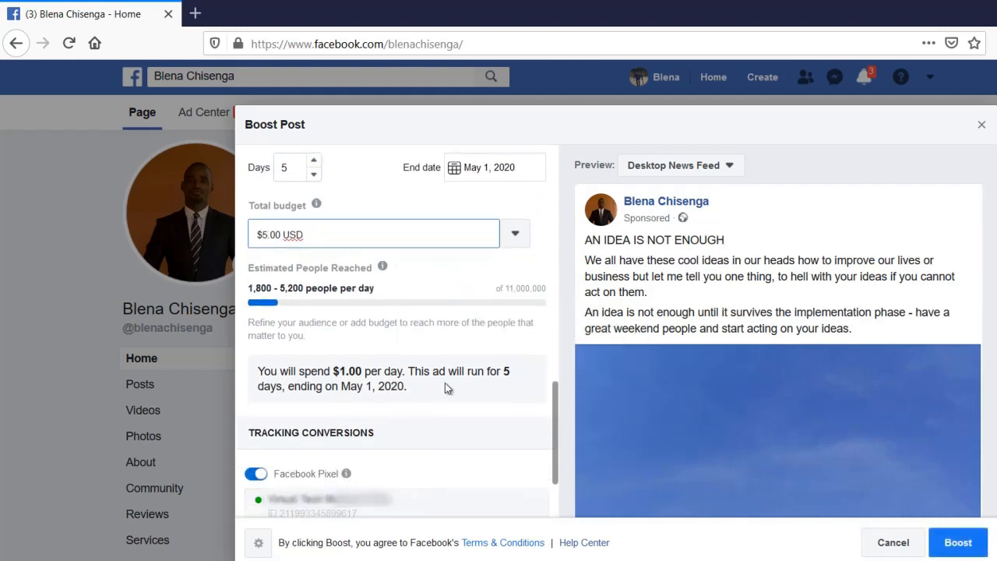
{"action": "scroll", "coordinate": [484, 385], "scroll_direction": "down", "scroll_amount": 2}
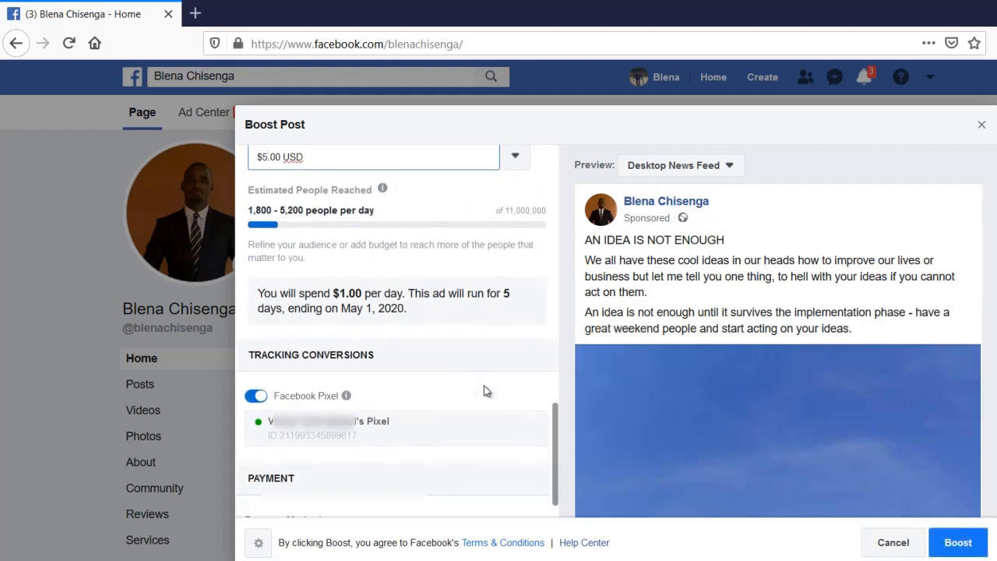
{"action": "scroll", "coordinate": [483, 385], "scroll_direction": "down", "scroll_amount": 1}
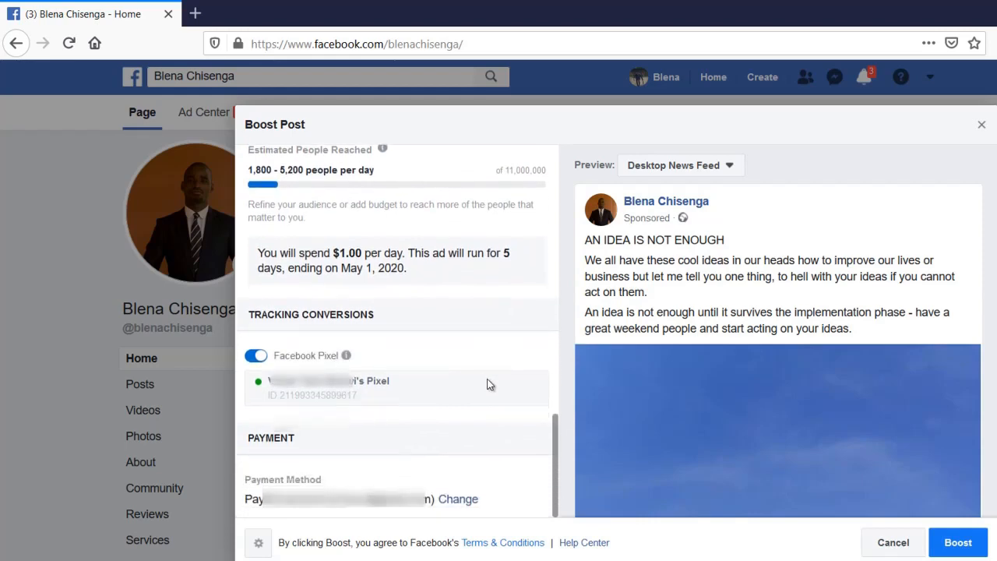
{"action": "scroll", "coordinate": [375, 427], "scroll_direction": "up", "scroll_amount": 4}
{"action": "scroll", "coordinate": [374, 427], "scroll_direction": "down", "scroll_amount": 4}
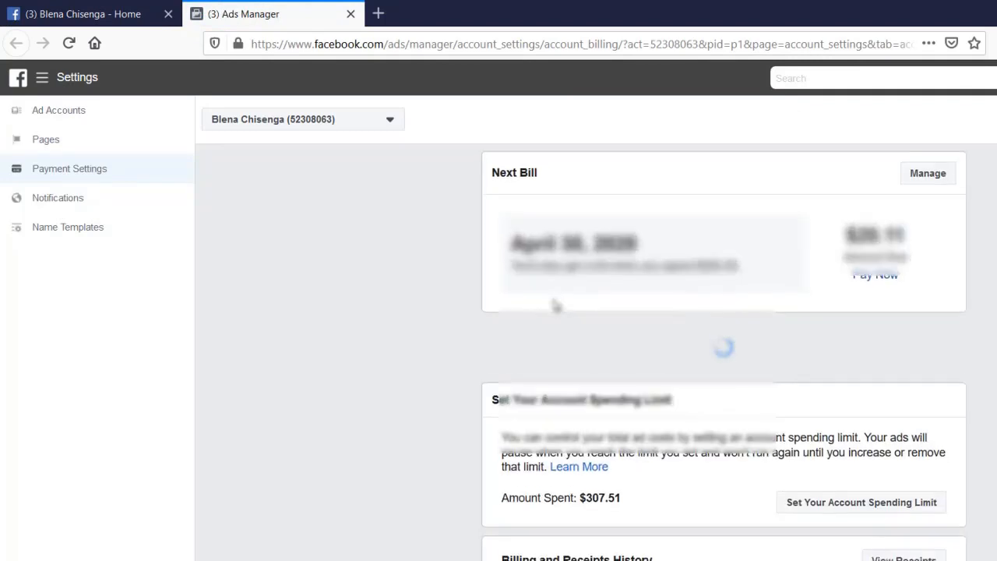
Scroll to Payment Methods and choose Add Payment Method
{"action": "scroll", "coordinate": [557, 306], "scroll_direction": "down", "scroll_amount": 3}
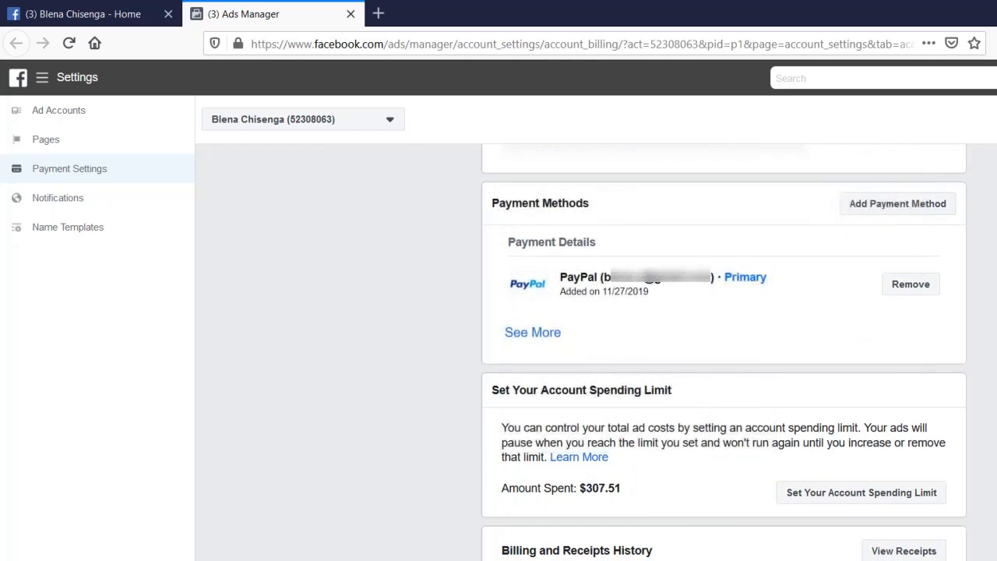
{"action": "left_click", "coordinate": [946, 205]}
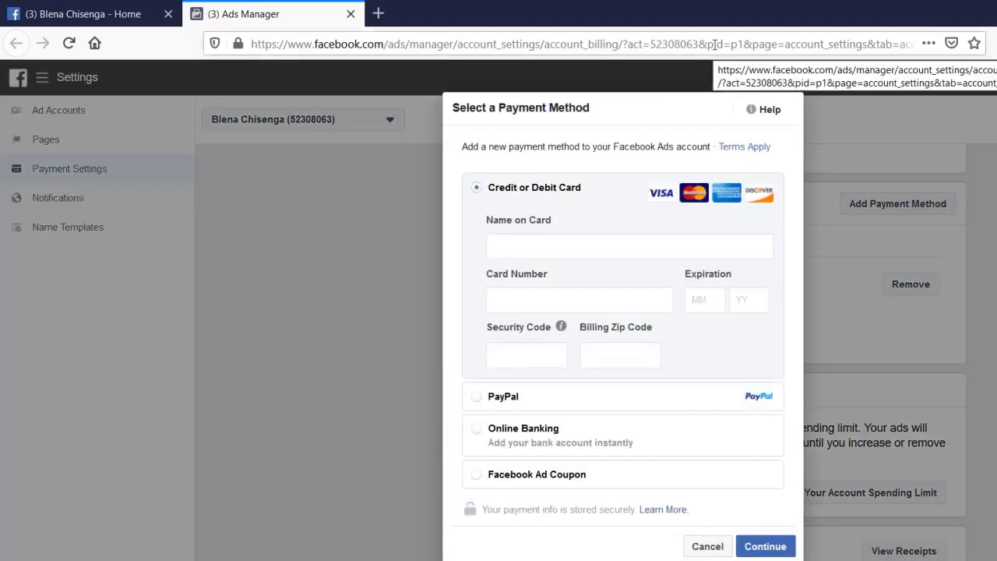
Fill in the new card's name, card number, expiration date and security code
{"action": "left_click", "coordinate": [684, 245]}
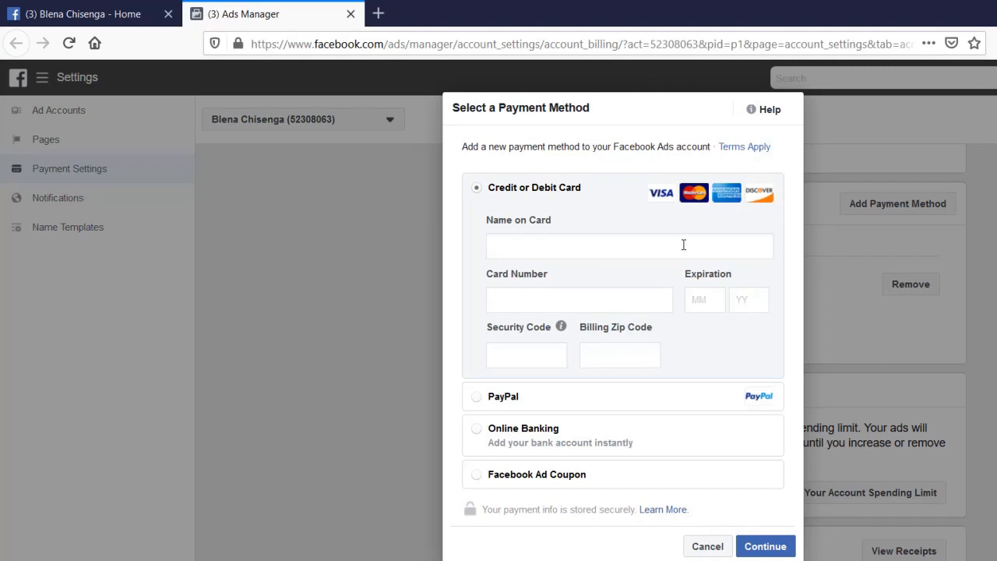
{"action": "type", "text": "ABCD"}
{"action": "left_click", "coordinate": [619, 300]}
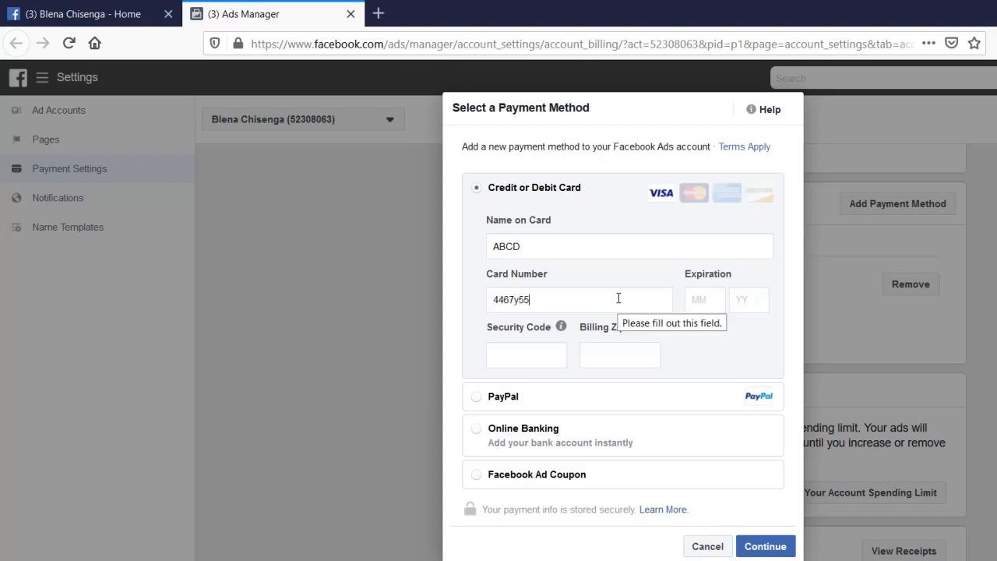
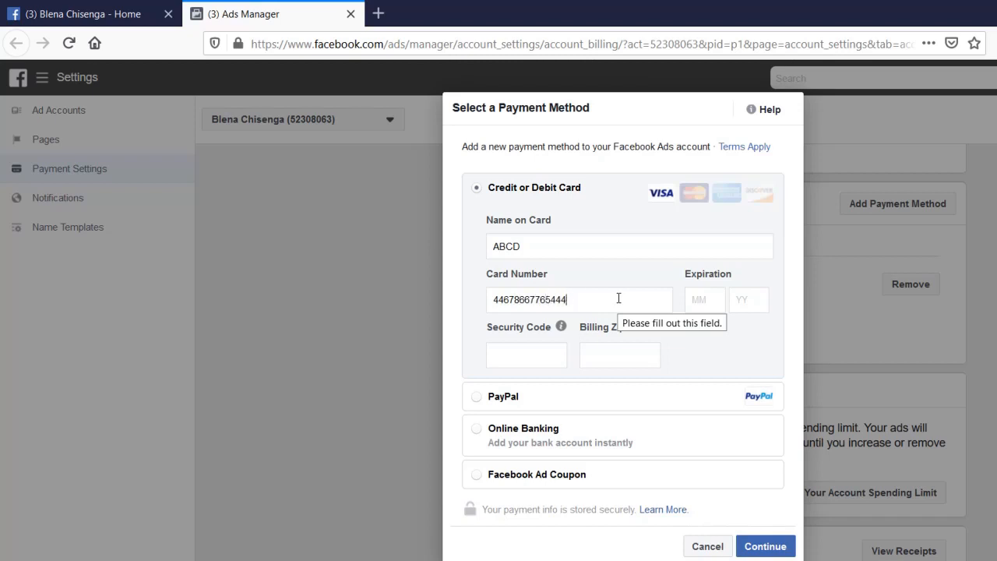
{"action": "left_click", "coordinate": [701, 303]}
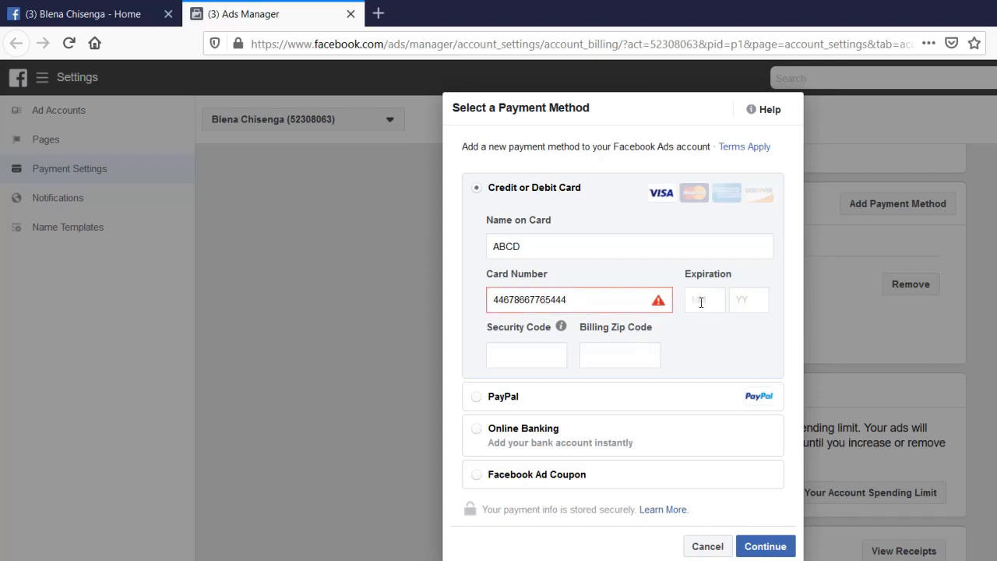
{"action": "left_click", "coordinate": [748, 301]}
{"action": "mouse_move", "coordinate": [562, 327]}
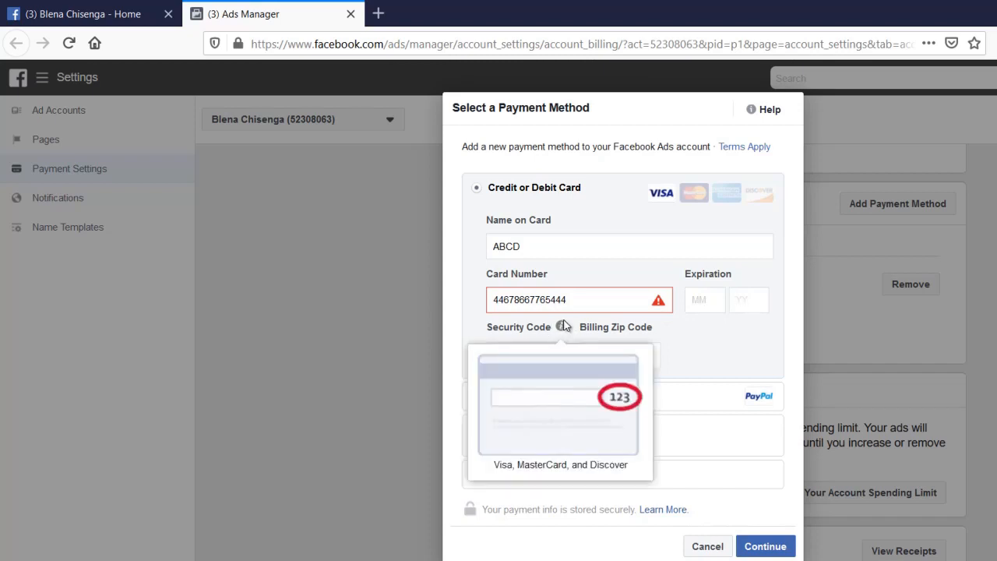
{"action": "left_click", "coordinate": [551, 357]}
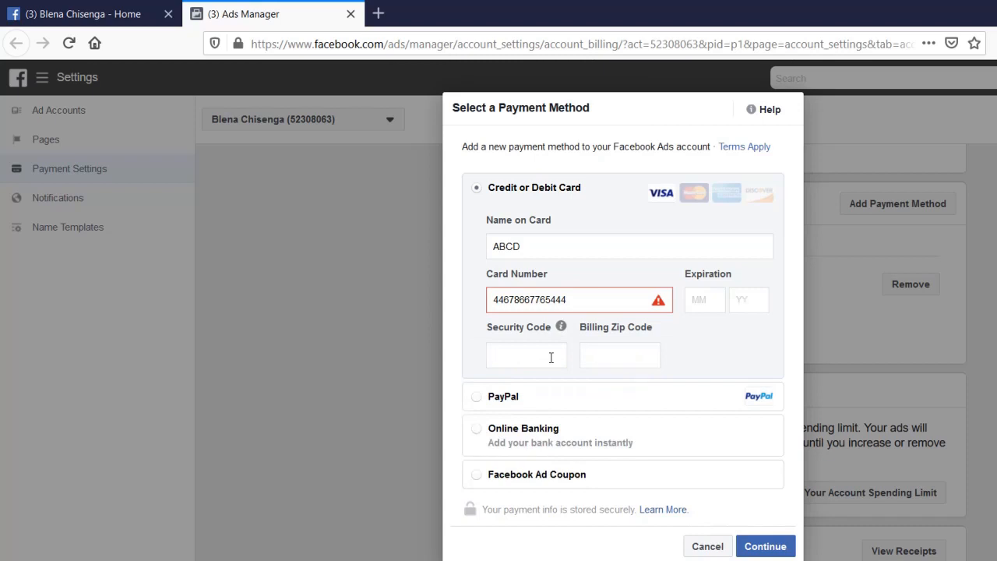
{"action": "type", "text": "444"}
Check the card number's trailing digits, then cancel the card without saving
{"action": "mouse_move", "coordinate": [645, 312]}
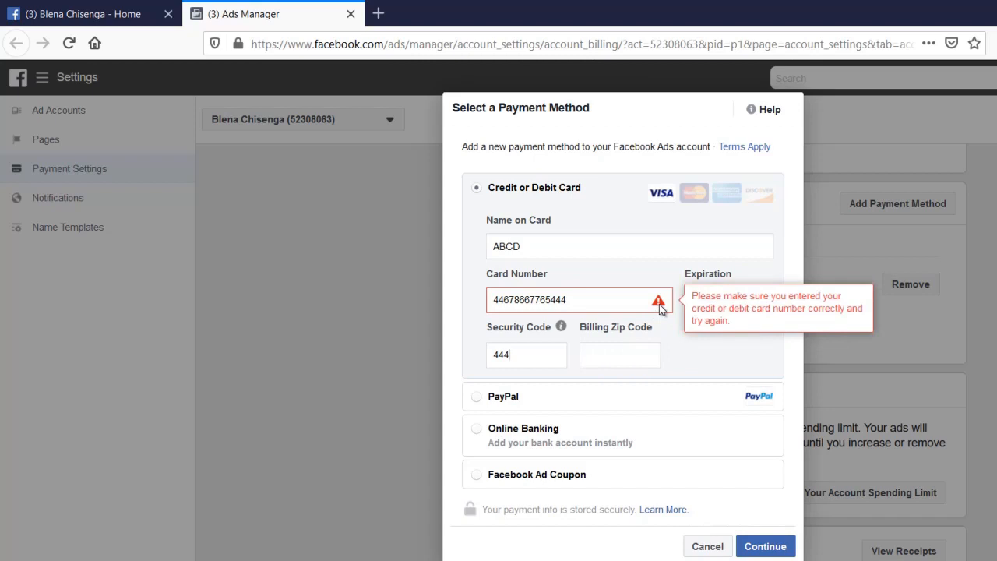
{"action": "left_click_drag", "start_coordinate": [595, 297], "coordinate": [484, 309]}
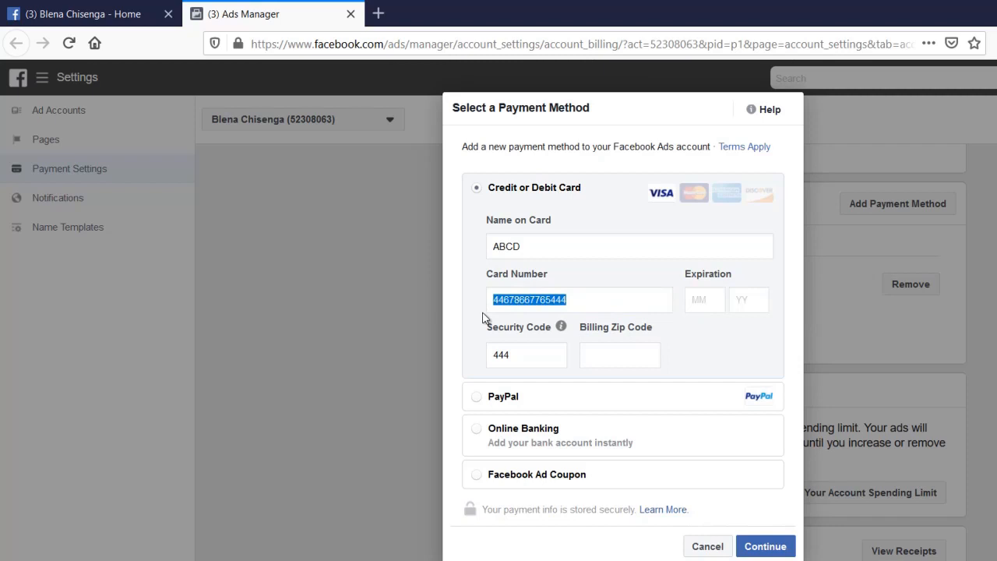
{"action": "left_click", "coordinate": [632, 303]}
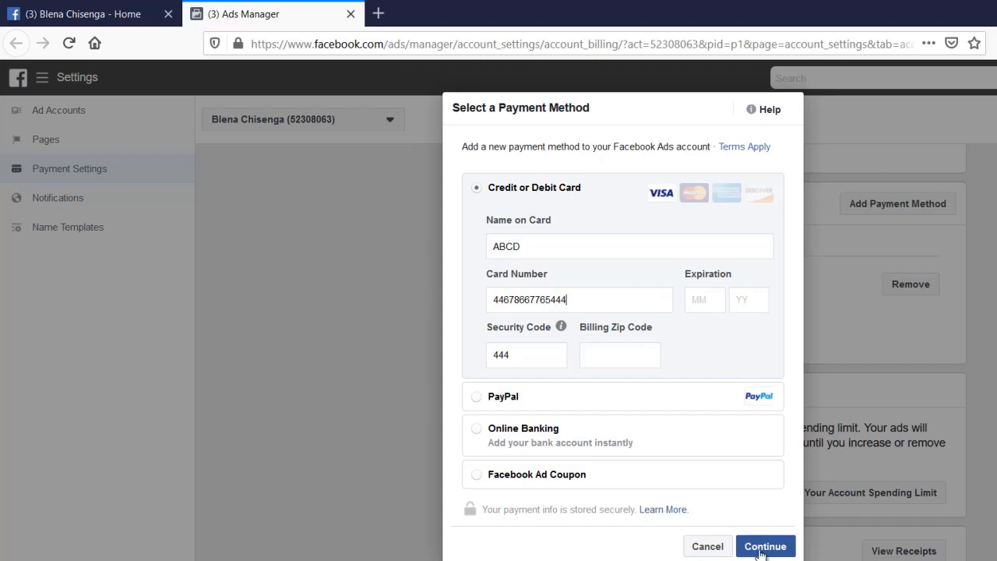
{"action": "left_click", "coordinate": [706, 547]}
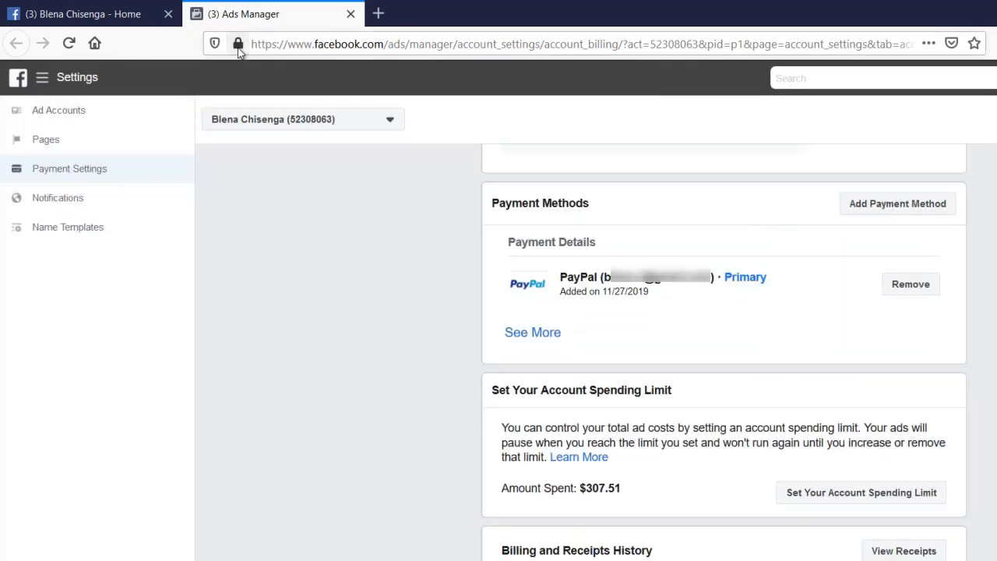
Return to the Page tab and submit the boost at $1.00 per day for 5 days
{"action": "left_click", "coordinate": [132, 16]}
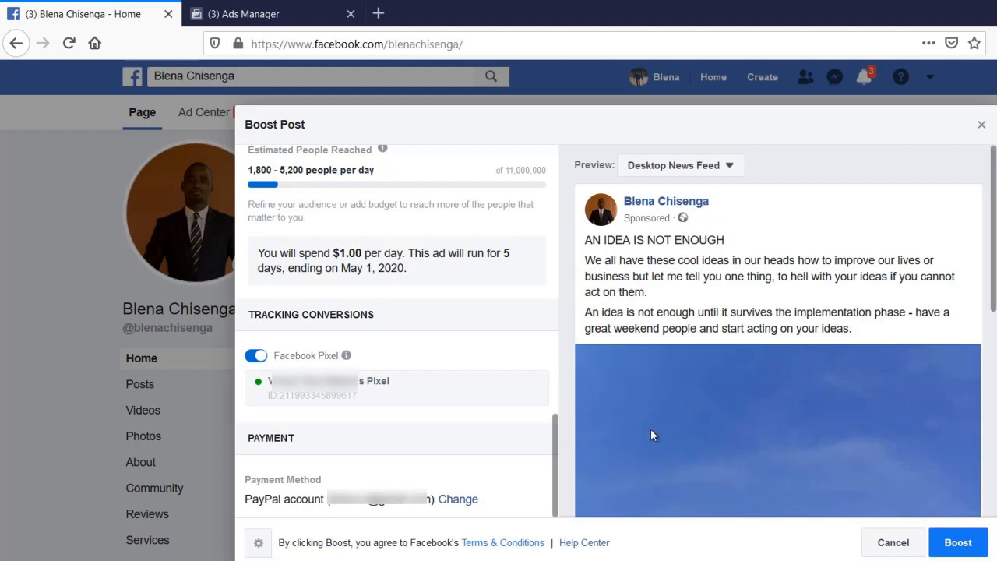
{"action": "scroll", "coordinate": [986, 472], "scroll_direction": "down", "scroll_amount": 3}
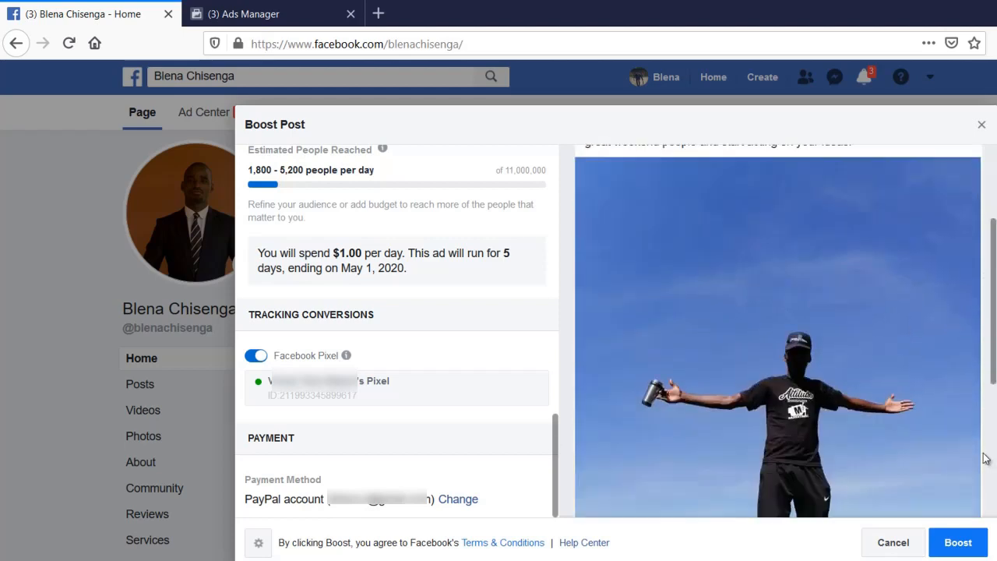
{"action": "scroll", "coordinate": [983, 458], "scroll_direction": "down", "scroll_amount": 3}
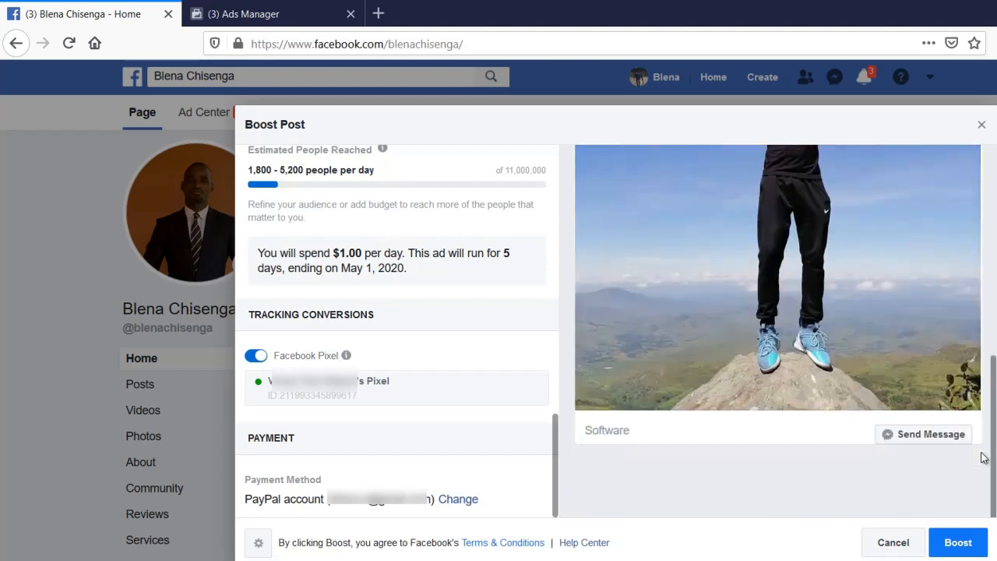
{"action": "left_click", "coordinate": [956, 543]}
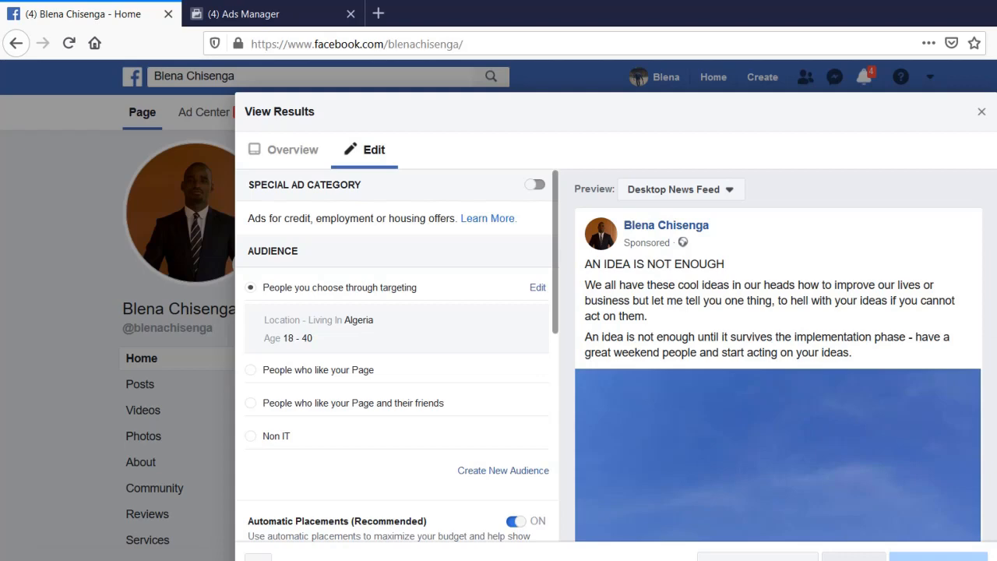
Close the boosted post's View Results dialog to return to the Page home
{"action": "left_click", "coordinate": [854, 556]}
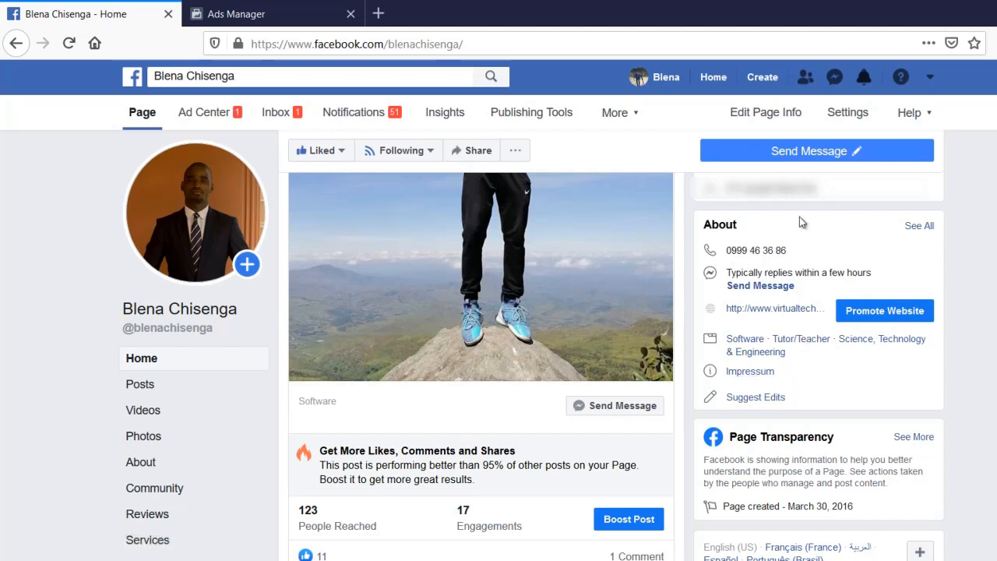
Start a new Promote Your Page ad from the page's Promote options
{"action": "left_click", "coordinate": [755, 148]}
{"action": "left_click", "coordinate": [194, 559]}
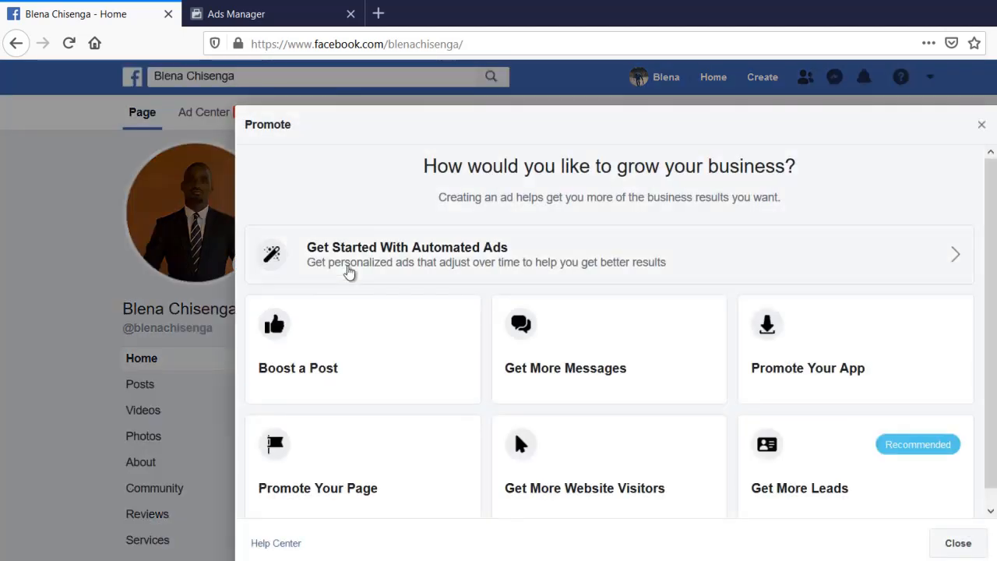
{"action": "scroll", "coordinate": [366, 437], "scroll_direction": "down", "scroll_amount": 1}
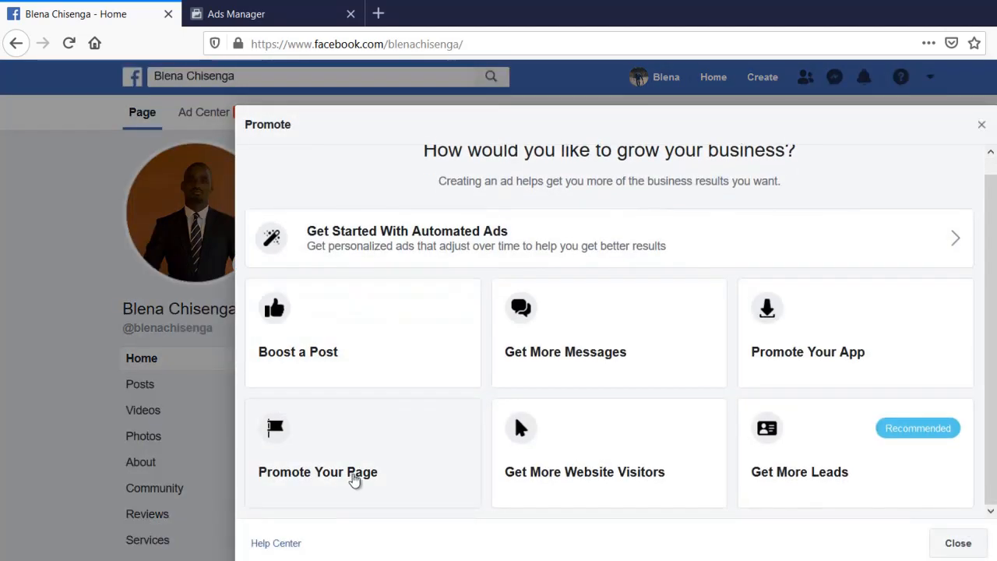
{"action": "left_click", "coordinate": [352, 476]}
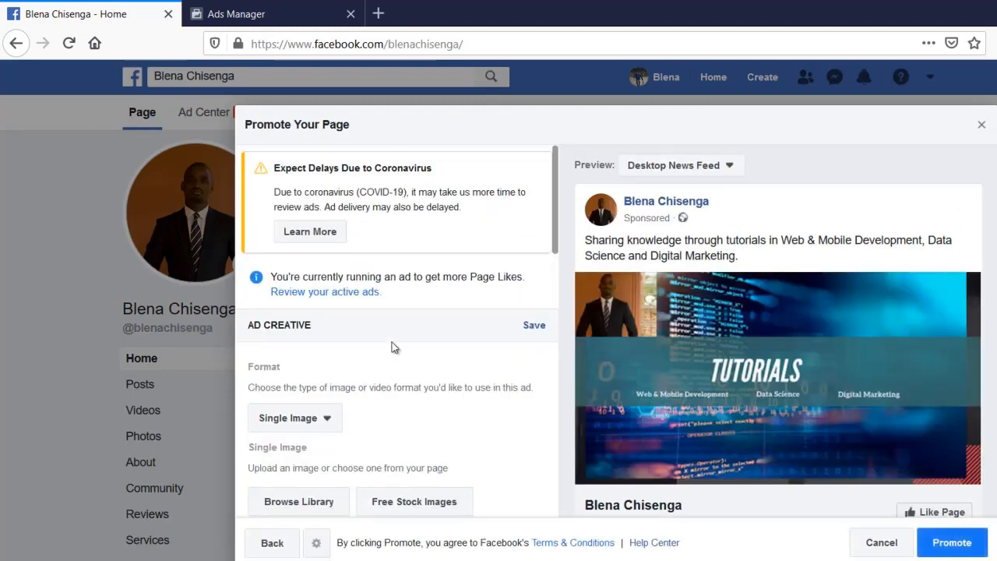
Review the $10.00, 5-day, $2.00-daily promotion form, then cancel the ad without saving a draft
{"action": "scroll", "coordinate": [392, 345], "scroll_direction": "down", "scroll_amount": 3}
{"action": "scroll", "coordinate": [429, 311], "scroll_direction": "down", "scroll_amount": 5}
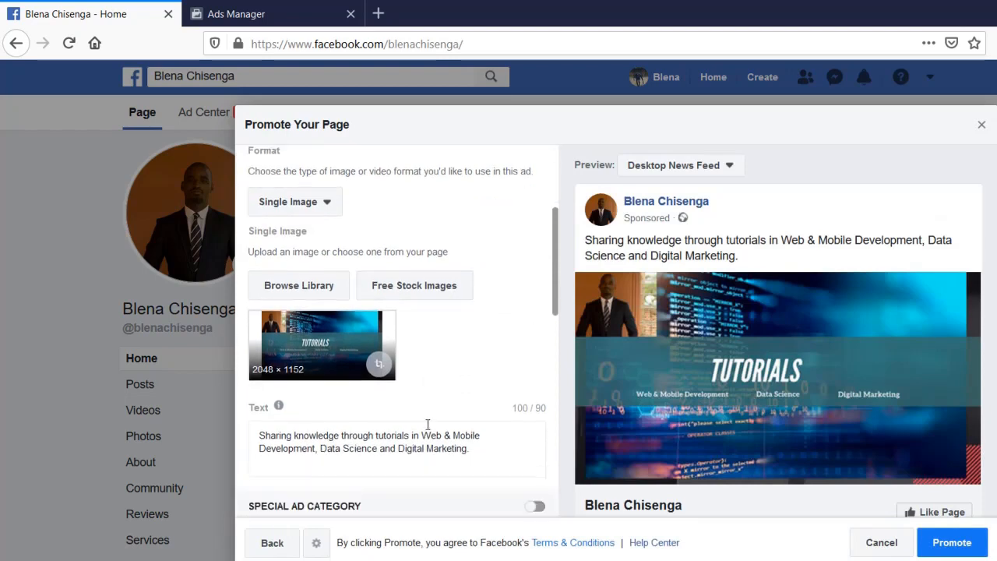
{"action": "scroll", "coordinate": [437, 403], "scroll_direction": "down", "scroll_amount": 3}
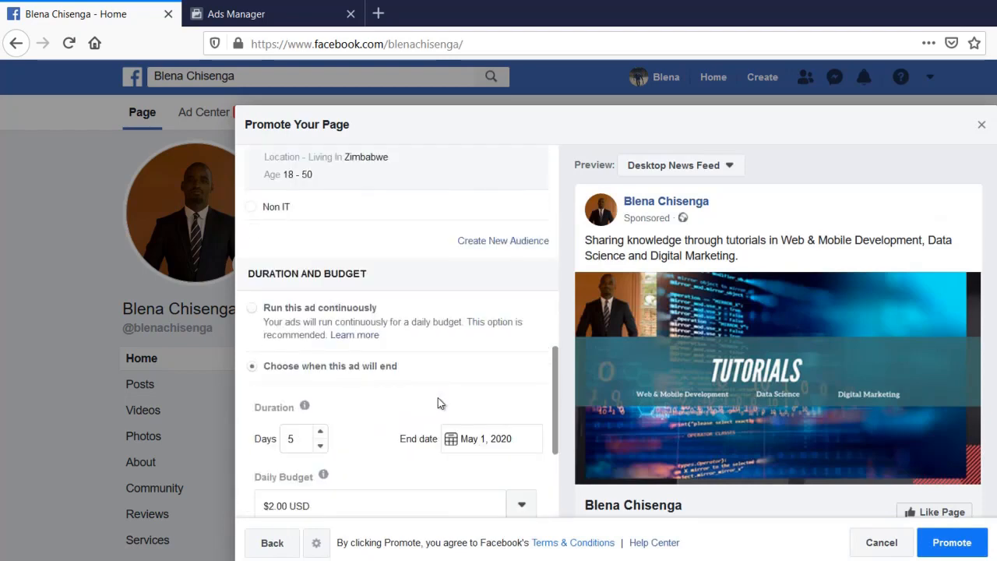
{"action": "scroll", "coordinate": [443, 276], "scroll_direction": "up", "scroll_amount": 1}
{"action": "scroll", "coordinate": [441, 277], "scroll_direction": "down", "scroll_amount": 3}
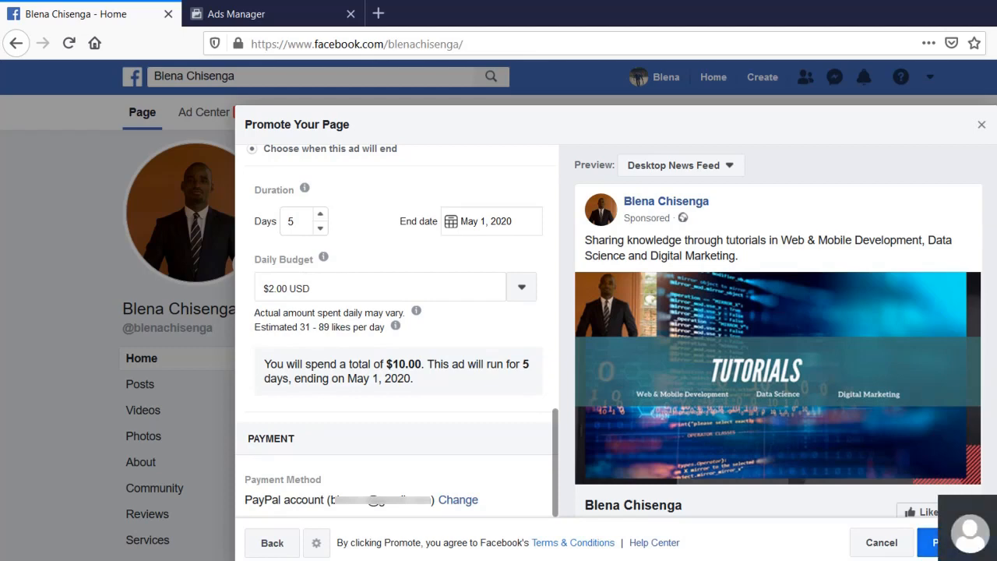
{"action": "left_click", "coordinate": [874, 546]}
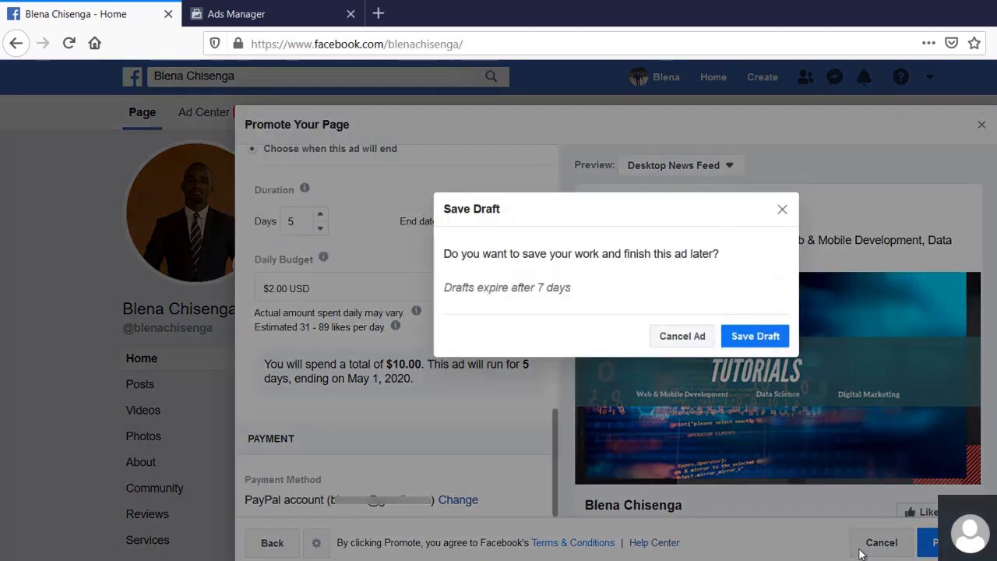
{"action": "left_click", "coordinate": [694, 342]}
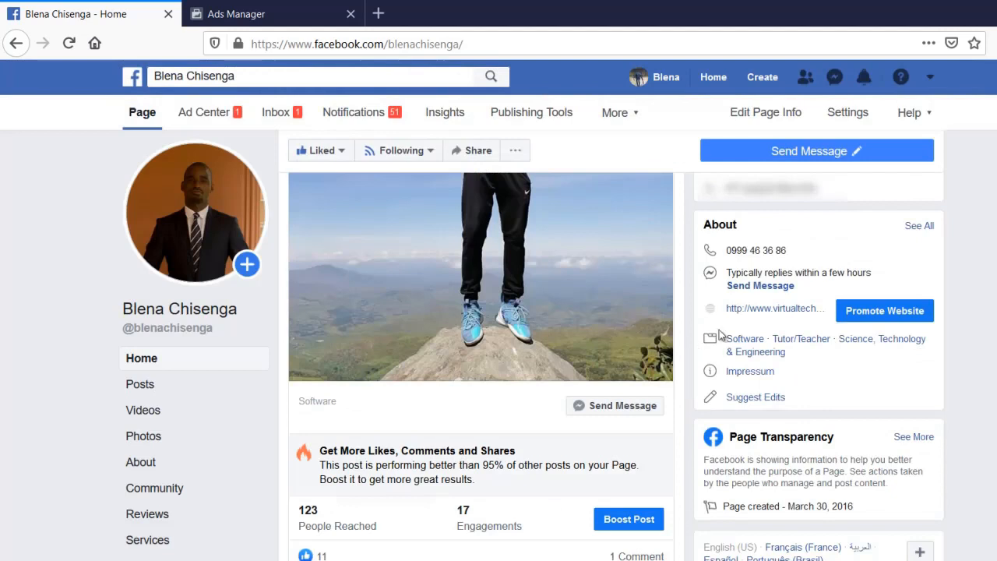
Check the notifications list for the post boost's status, then close it
{"action": "left_click", "coordinate": [863, 78]}
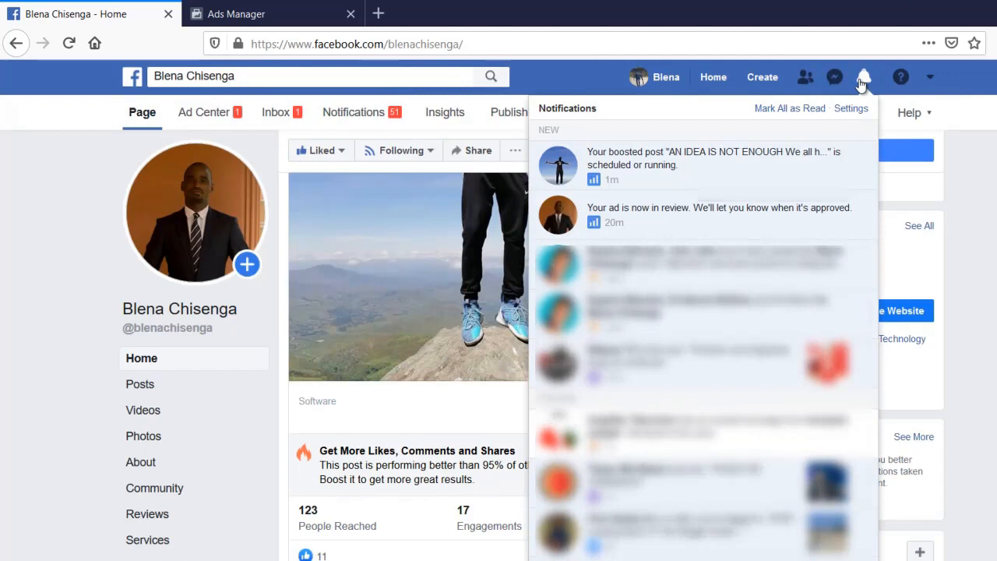
{"action": "left_click", "coordinate": [862, 79]}
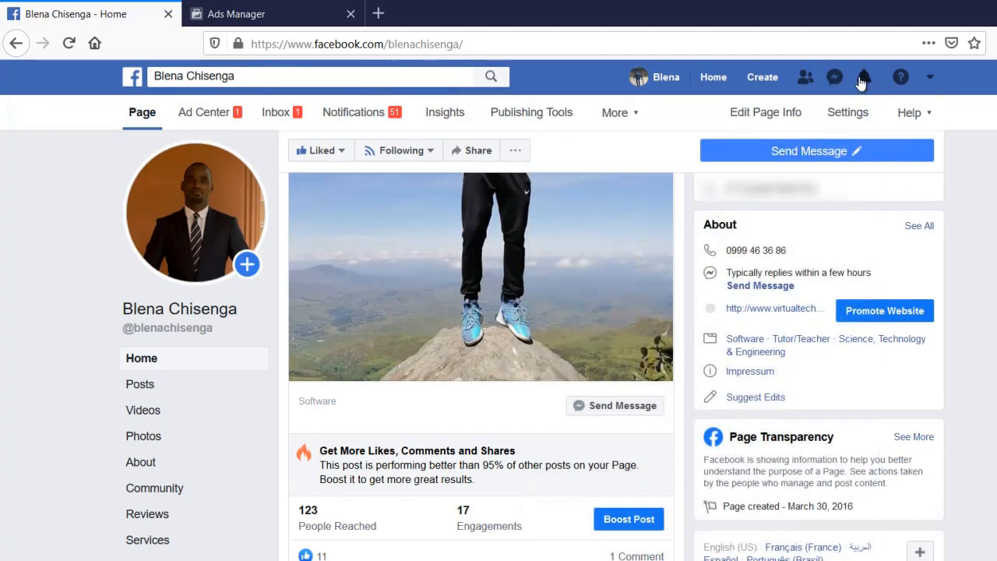